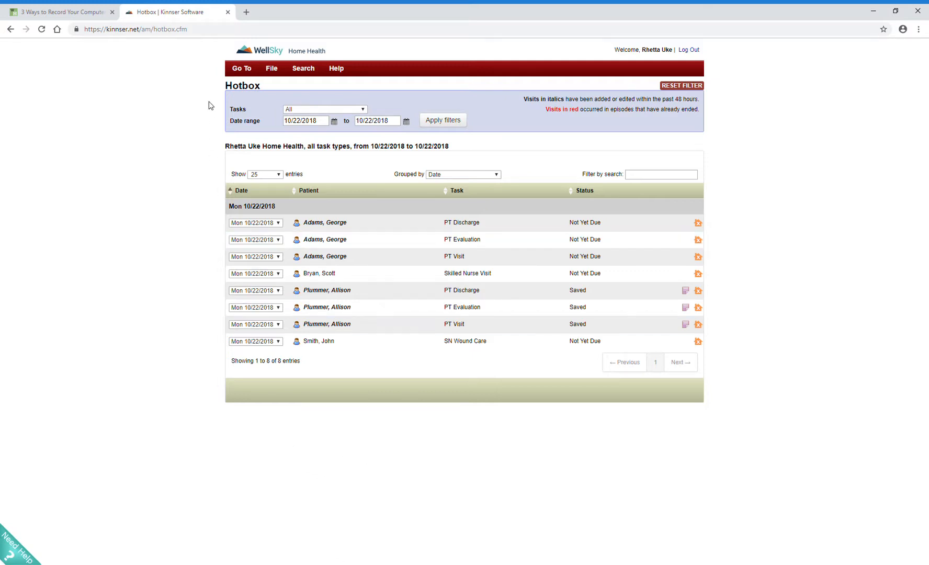
Step: Open the Hotbox list of scheduled visit tasks
click(235, 73)
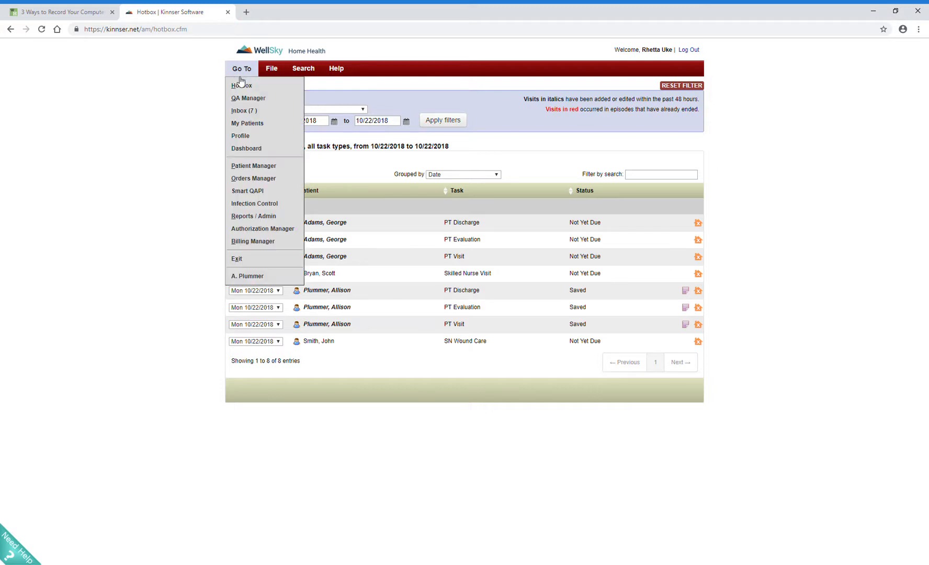
click(242, 86)
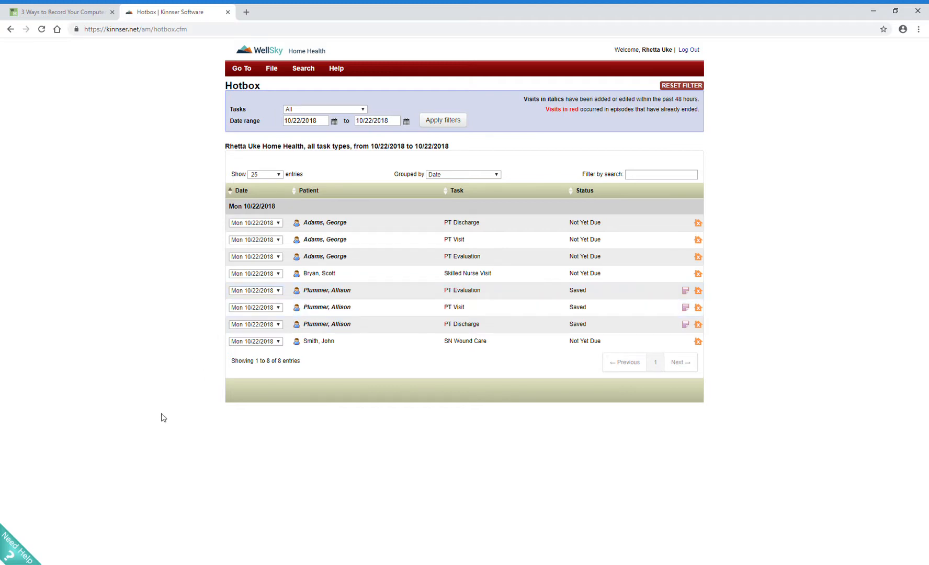
Step: View the 55-minute Clinician training video page on managing progress to goals through the Need Training help article, and close it
click(20, 549)
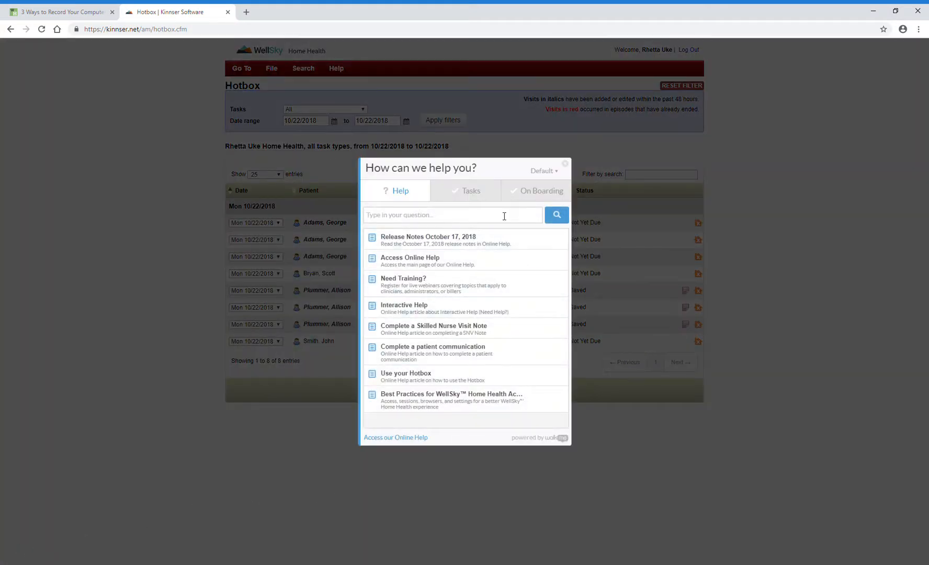
click(412, 284)
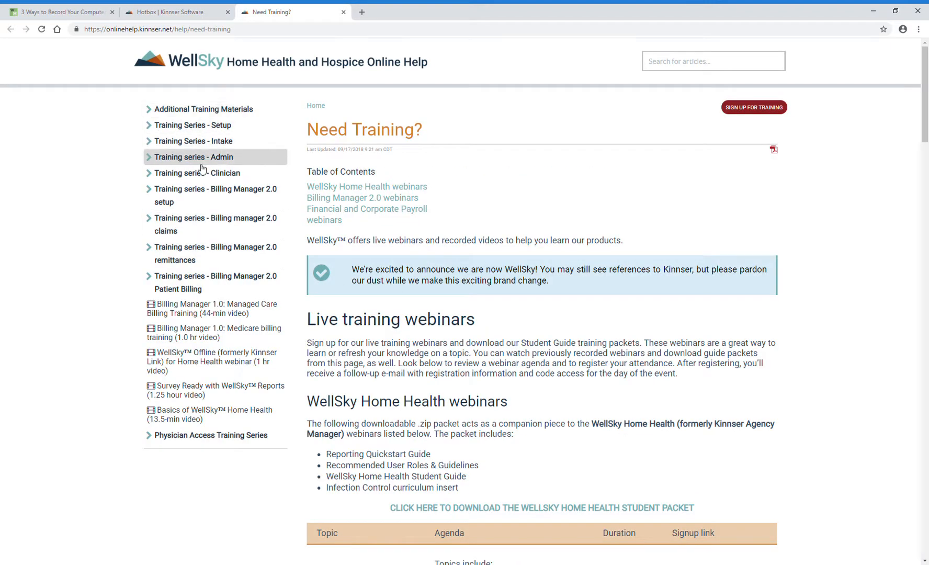
click(202, 173)
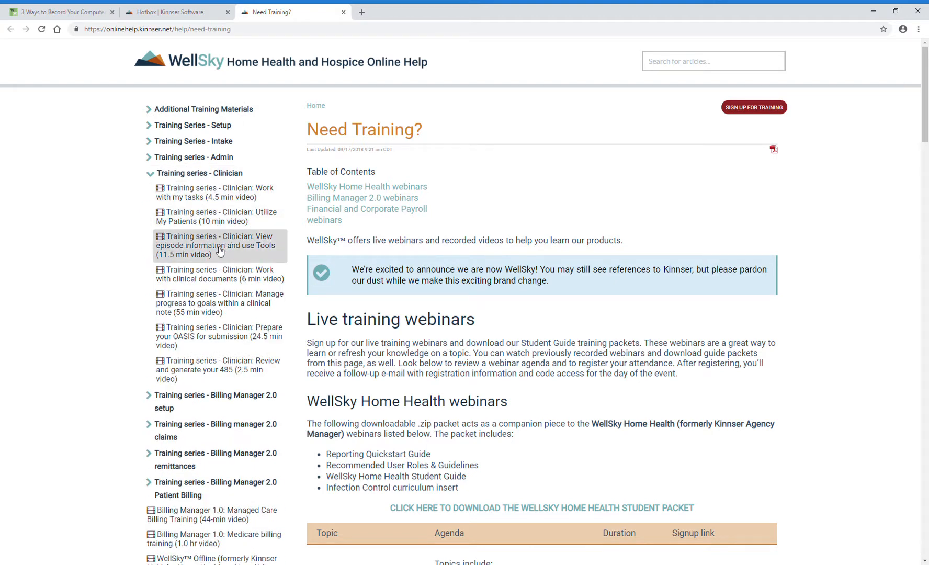
click(215, 303)
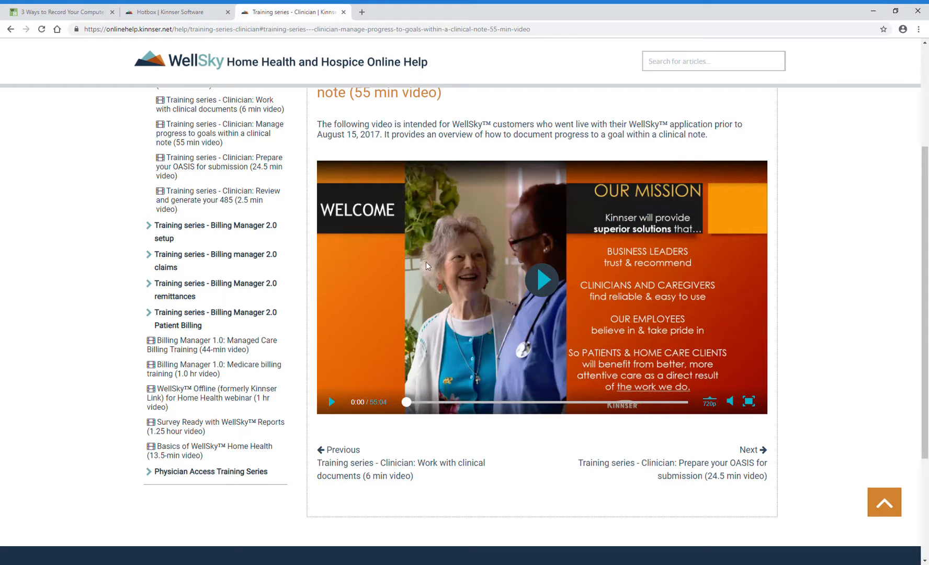
click(343, 12)
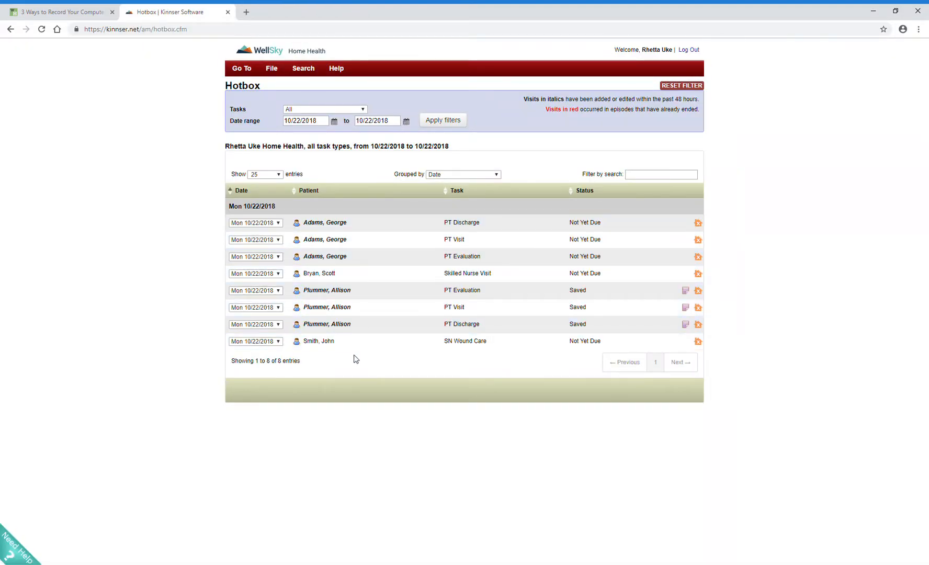
Step: Open the saved PT Evaluation dated 10/22/2018 and go over its medical diagnosis and onset fields
click(340, 291)
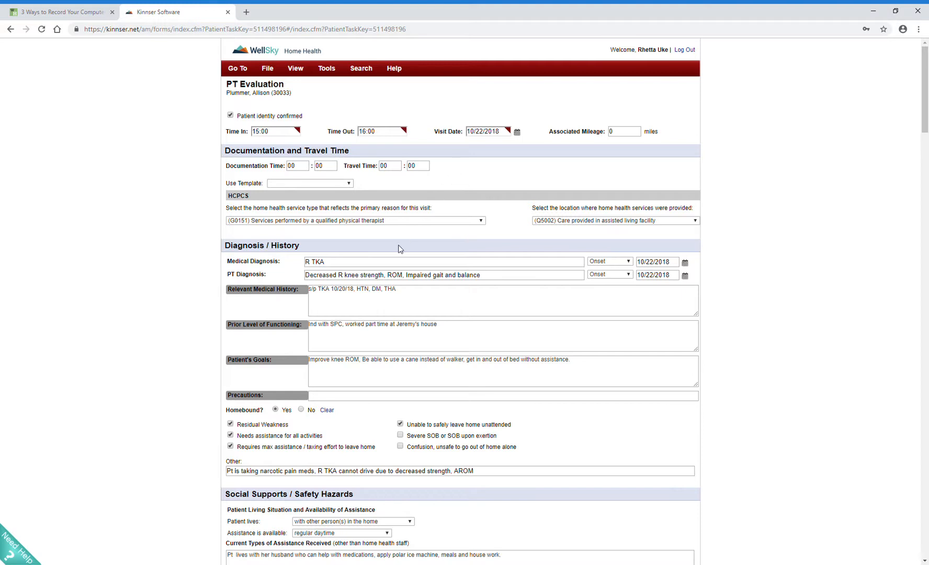
scroll(400, 249, down, 1)
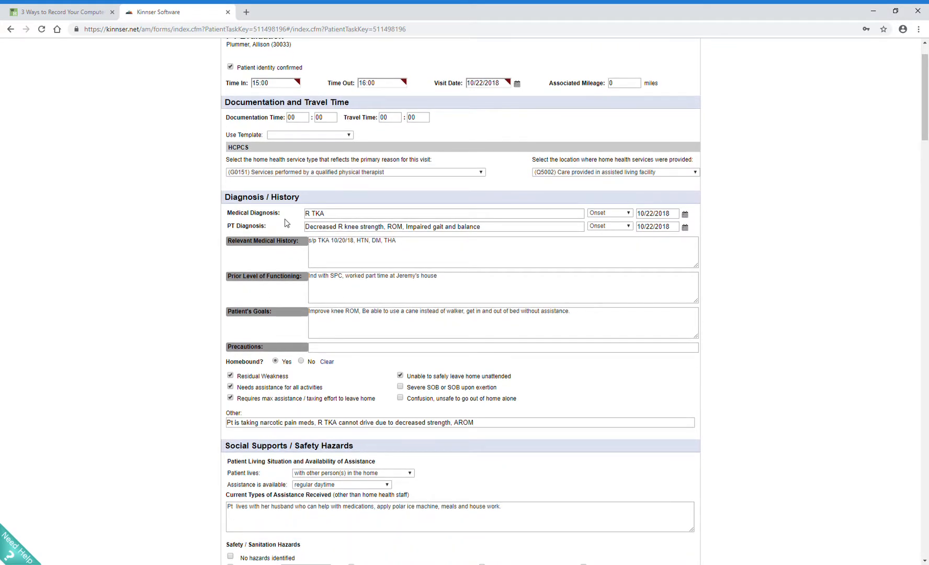
click(328, 217)
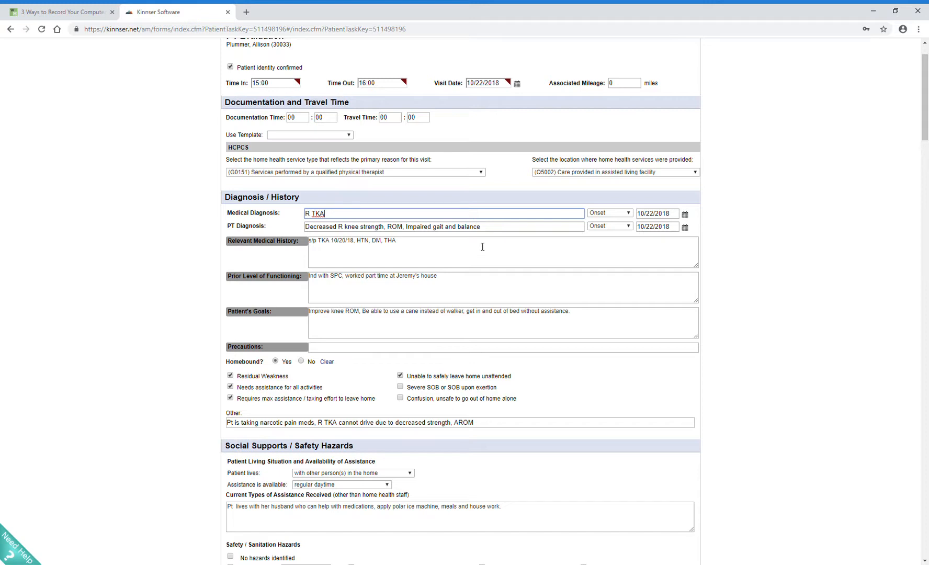
click(629, 214)
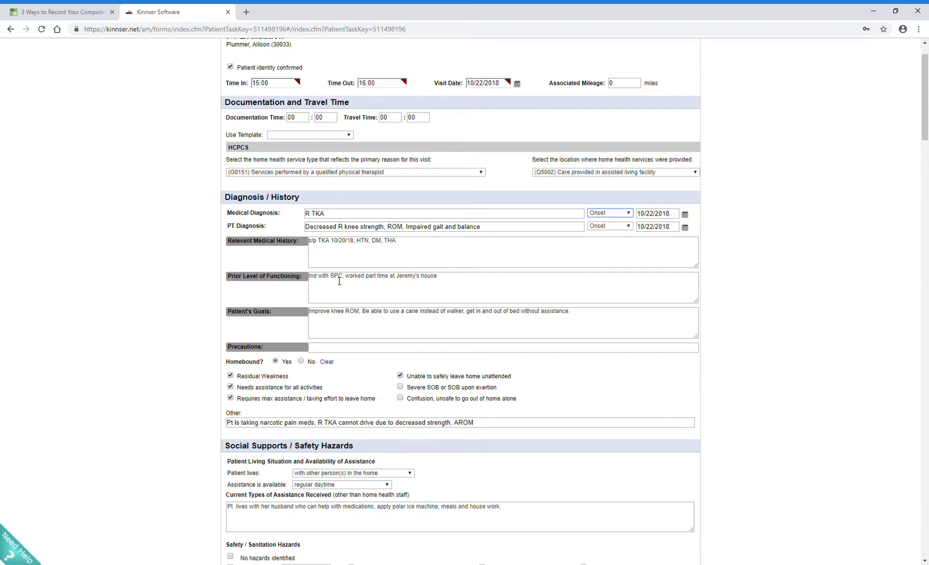
Step: Enter "WBAT, TKA precautions" as the precautions in the Diagnosis / History section
click(356, 350)
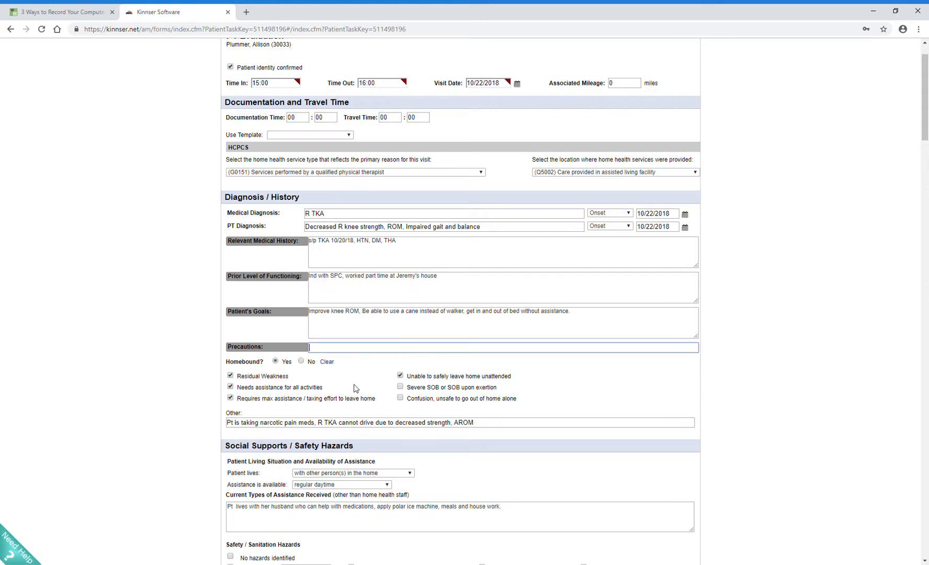
text(WBAT, TKA precautions)
click(356, 331)
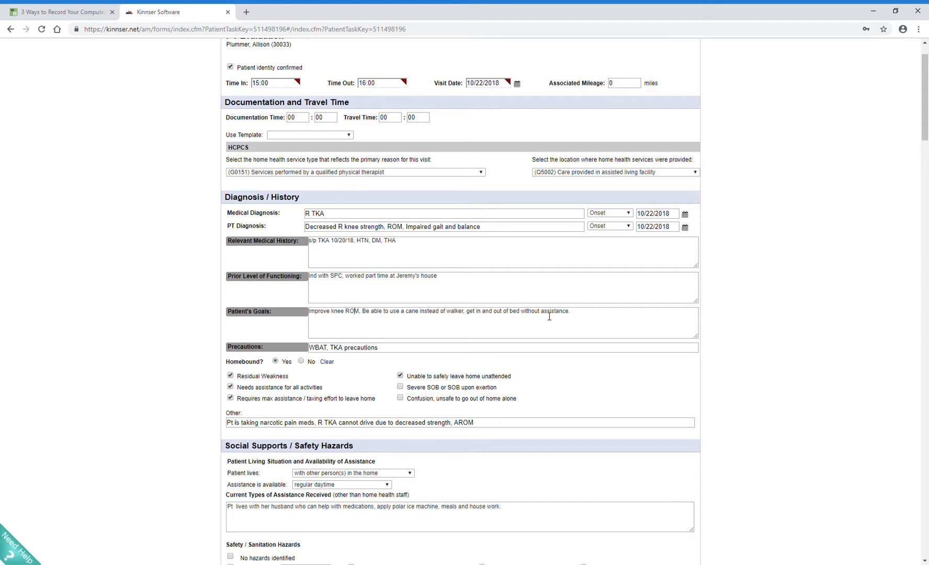
Step: Review the evaluation's homebound reasons, social supports, safety hazards, vital signs, subjective information and physical assessment
scroll(549, 316, down, 2)
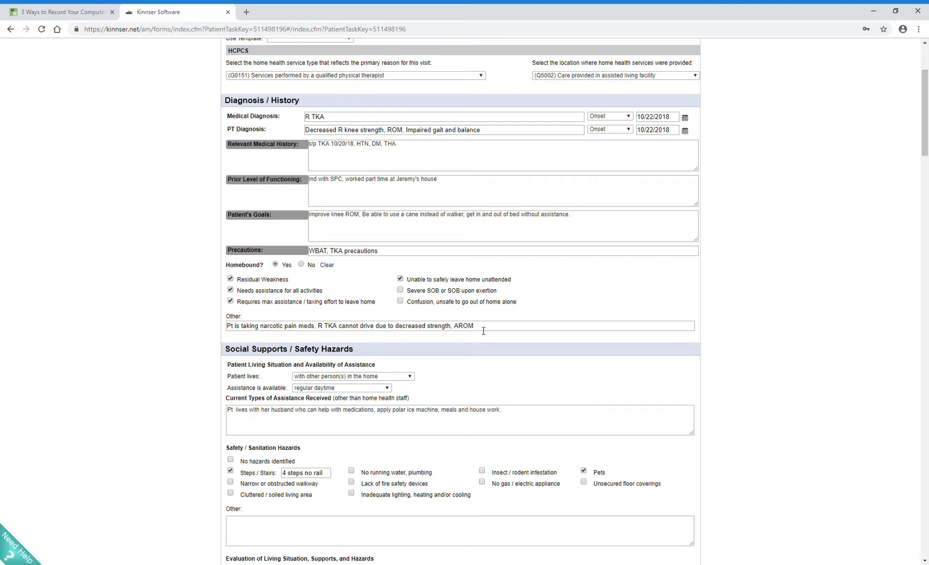
scroll(484, 330, down, 1)
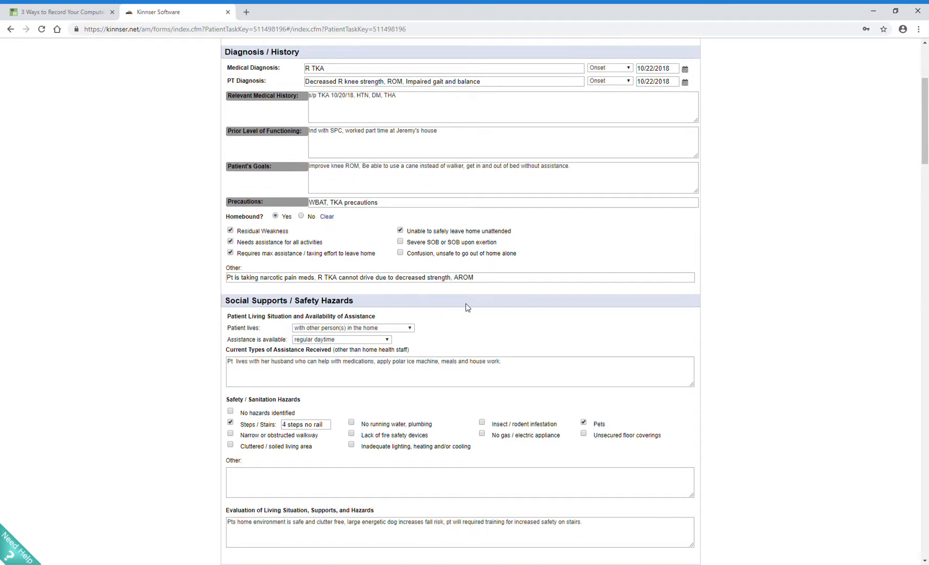
scroll(467, 308, down, 1)
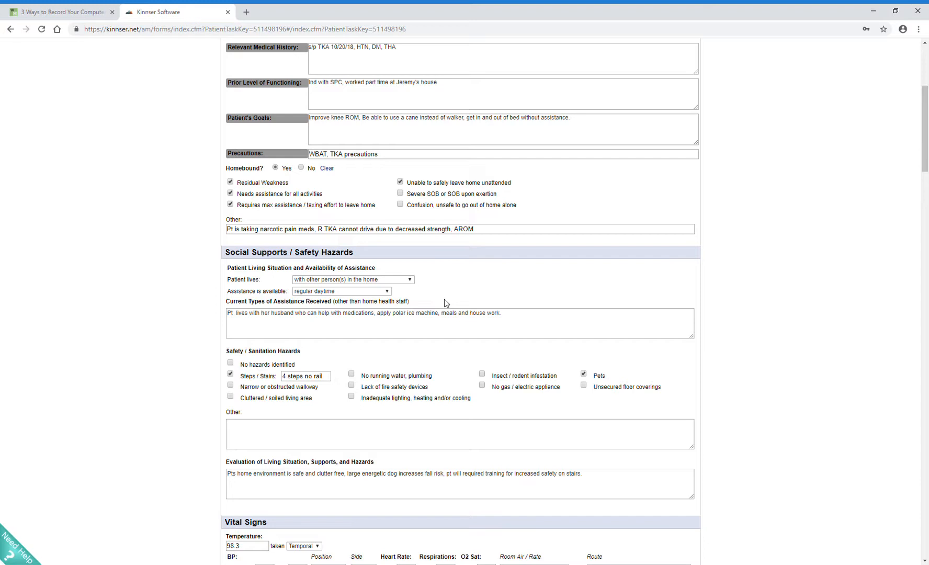
scroll(444, 302, down, 2)
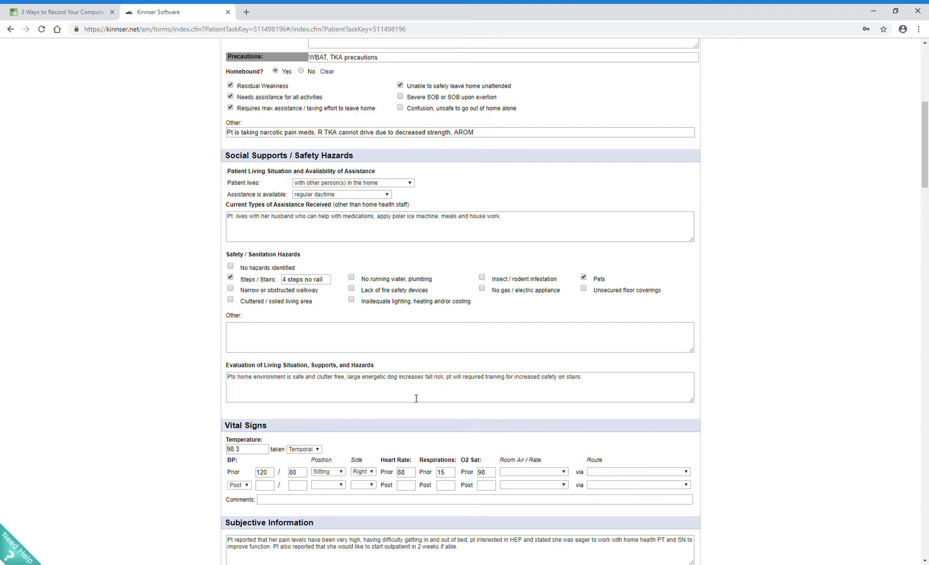
scroll(416, 397, down, 3)
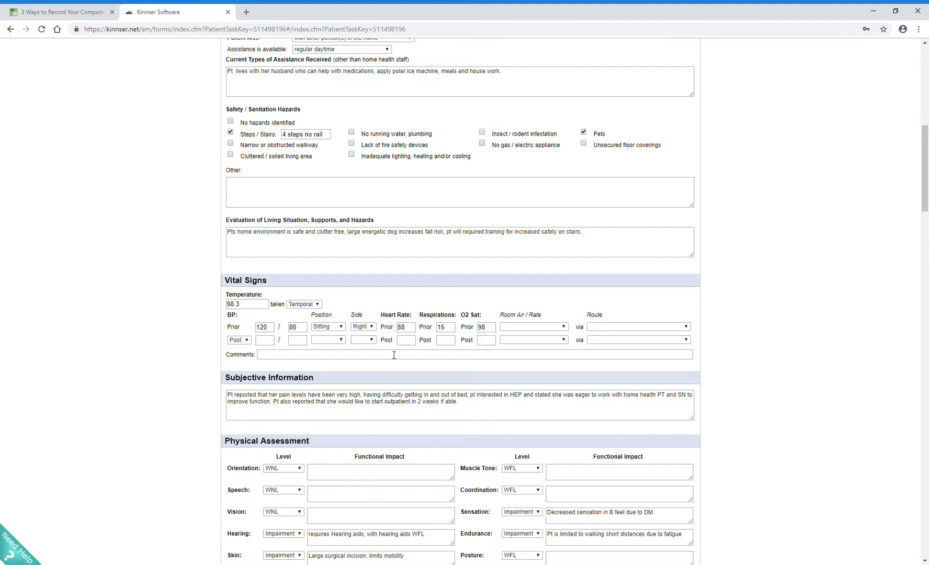
scroll(394, 355, down, 2)
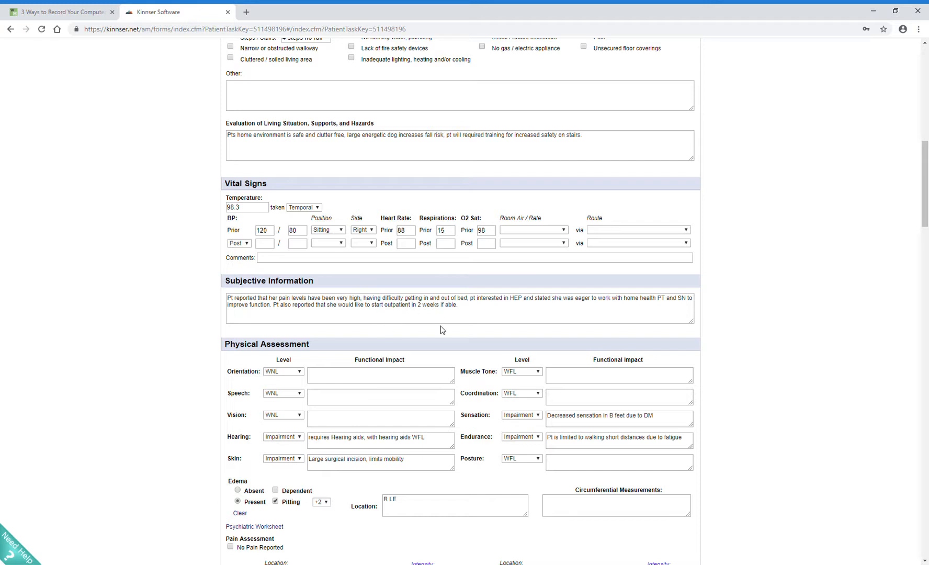
scroll(441, 330, down, 1)
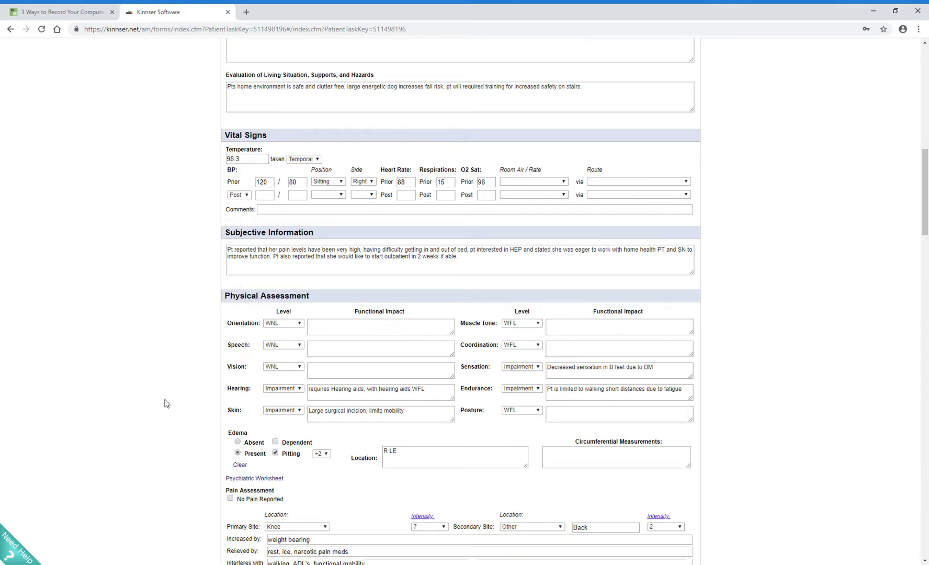
scroll(166, 403, down, 1)
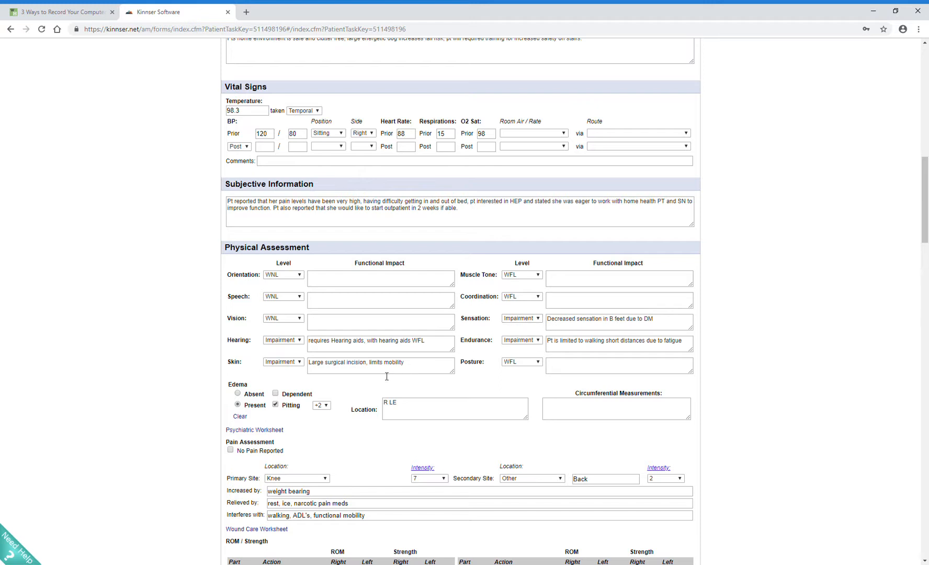
scroll(374, 371, down, 1)
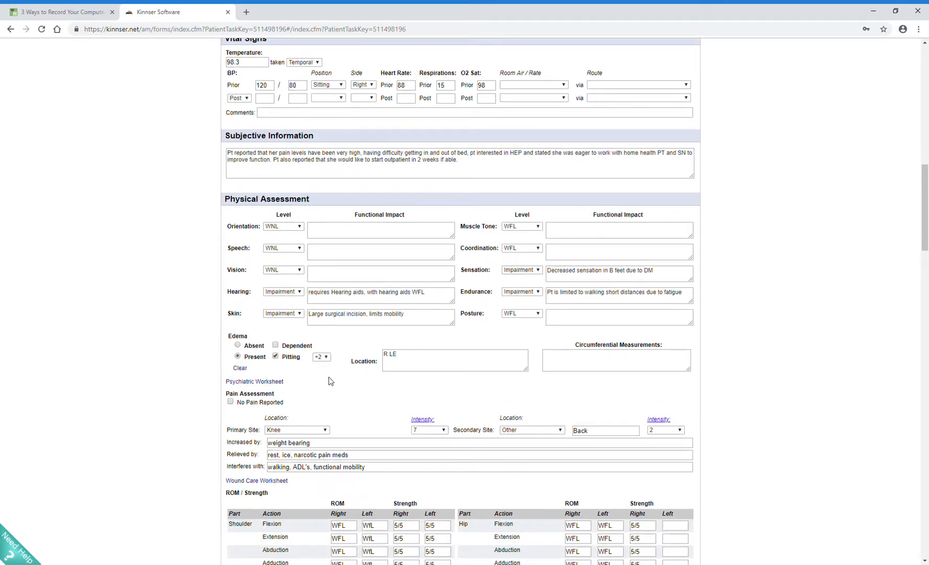
Step: Examine the edema circumferential measurements and the pain assessment's secondary site, aggravating, relieving and interference entries
click(651, 362)
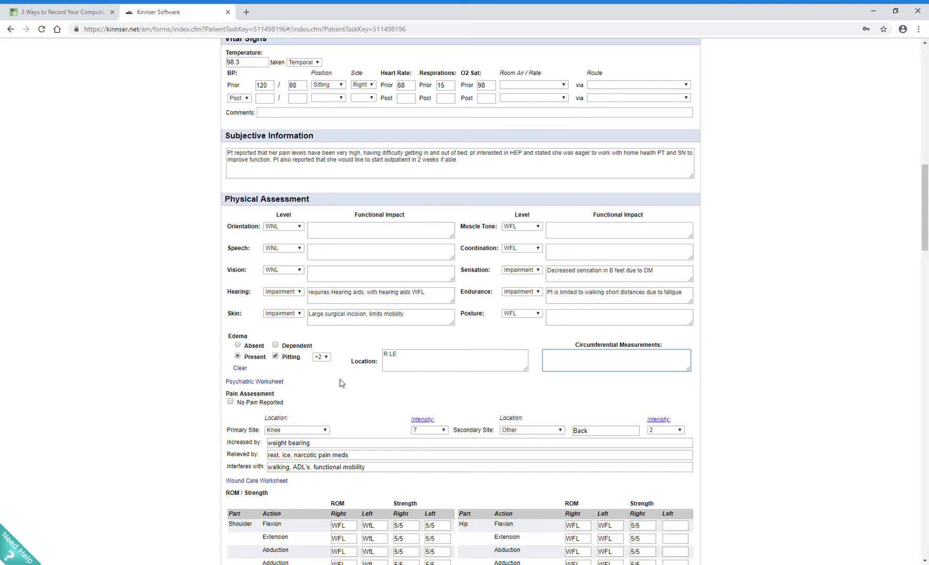
scroll(339, 383, down, 1)
scroll(309, 327, down, 1)
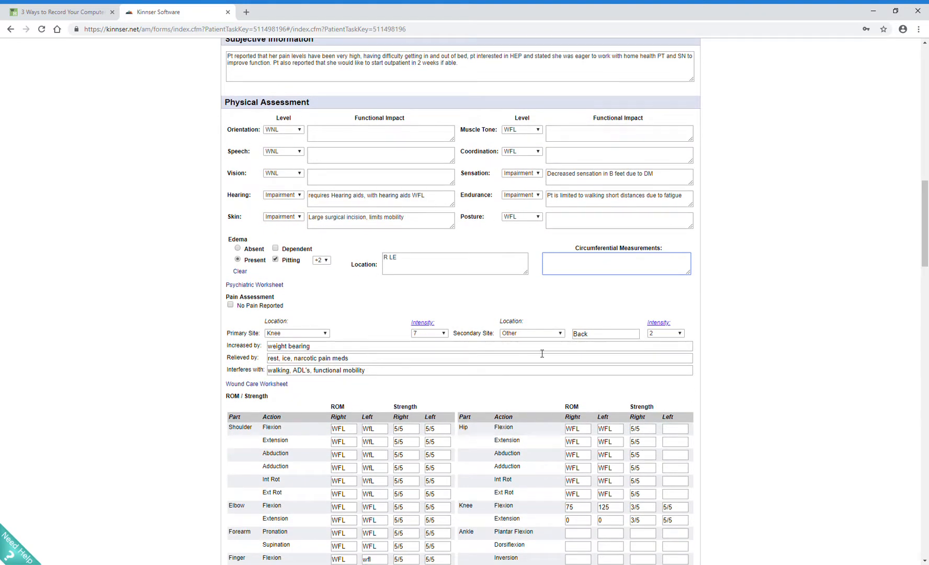
click(553, 337)
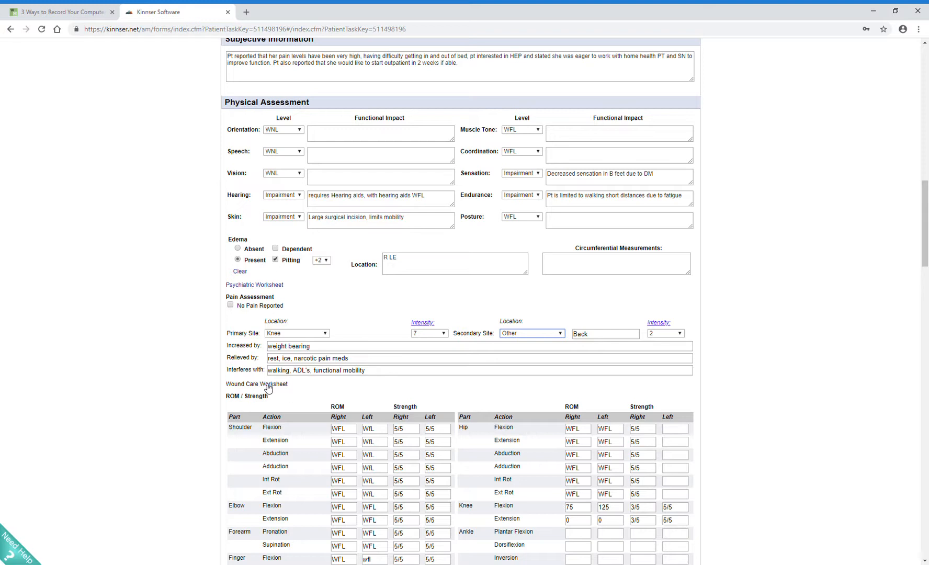
click(262, 347)
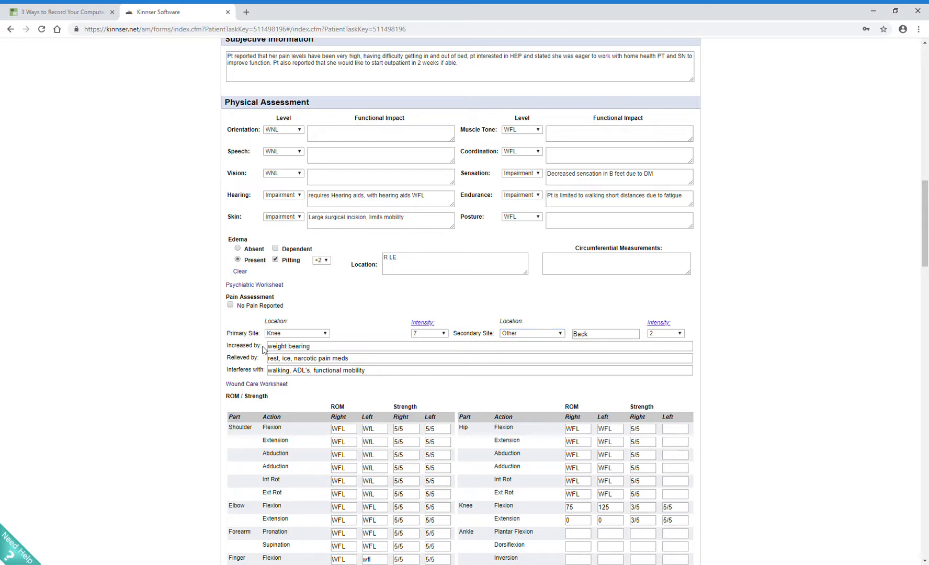
click(267, 370)
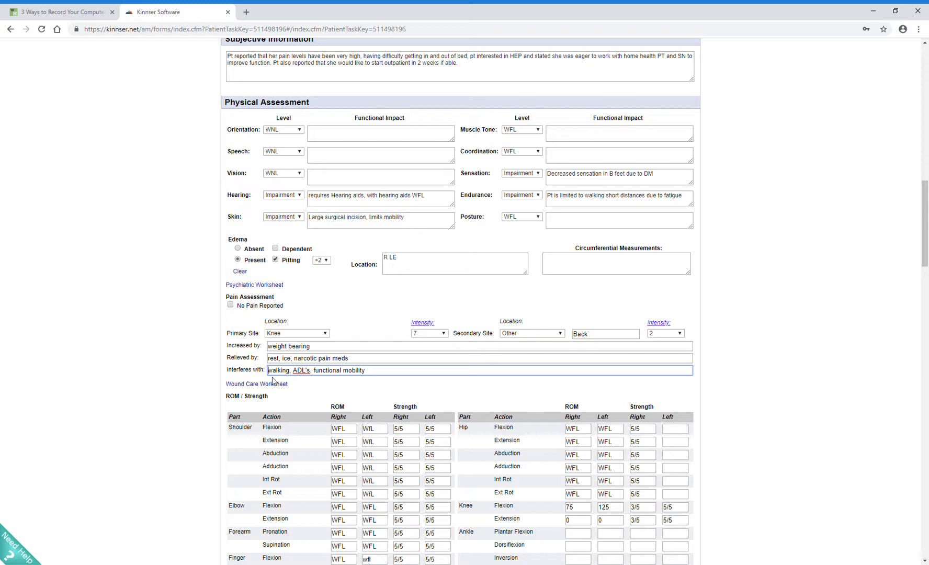
click(369, 363)
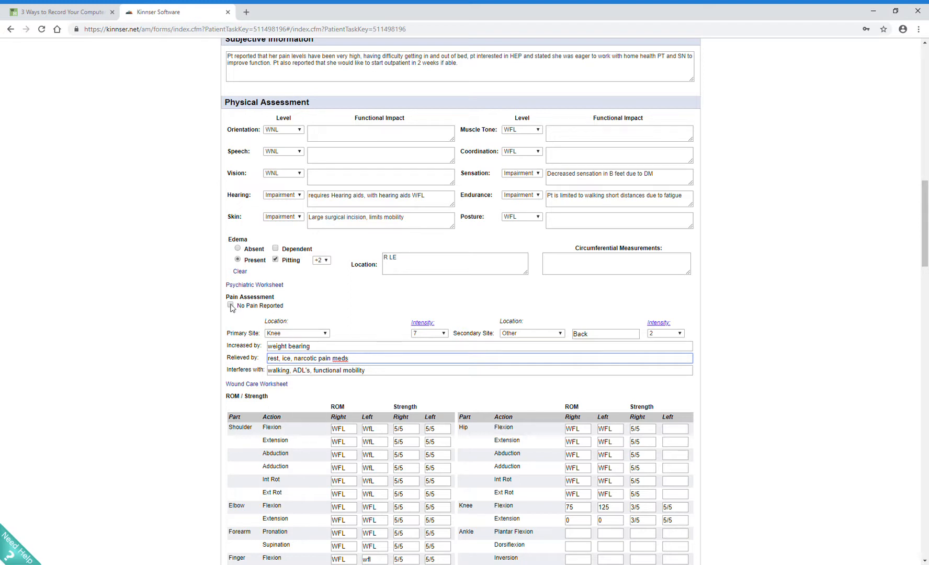
Step: Enter WFL as the right ROM for ankle plantar flexion, dorsiflexion, inversion and eversion
scroll(369, 314, down, 2)
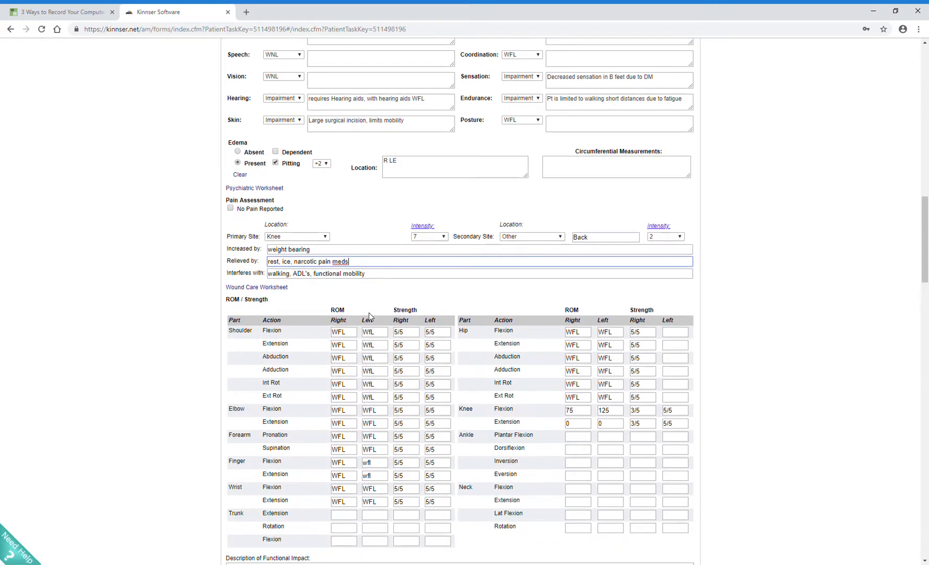
scroll(369, 312, down, 2)
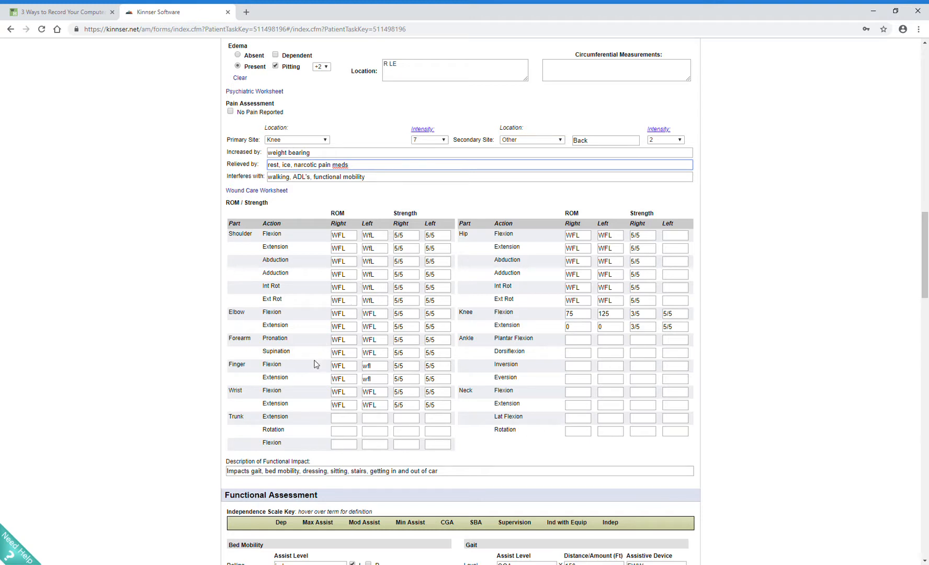
click(589, 345)
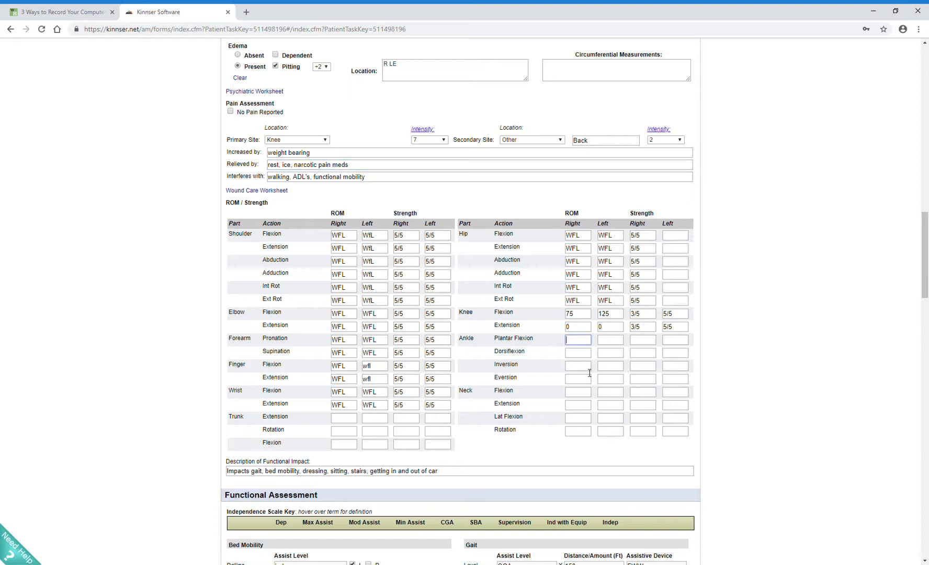
text(WFLL)
key(Tab)
click(590, 372)
Step: Enter WFL as the left ROM for all four ankle motions and continue past the overlapping visit warning
click(617, 347)
text(WFL)
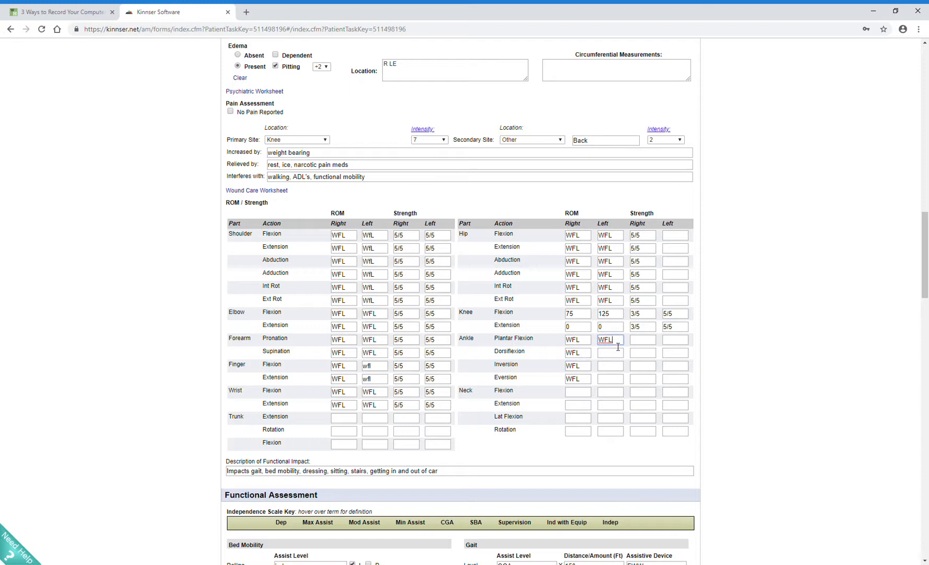
double_click(613, 342)
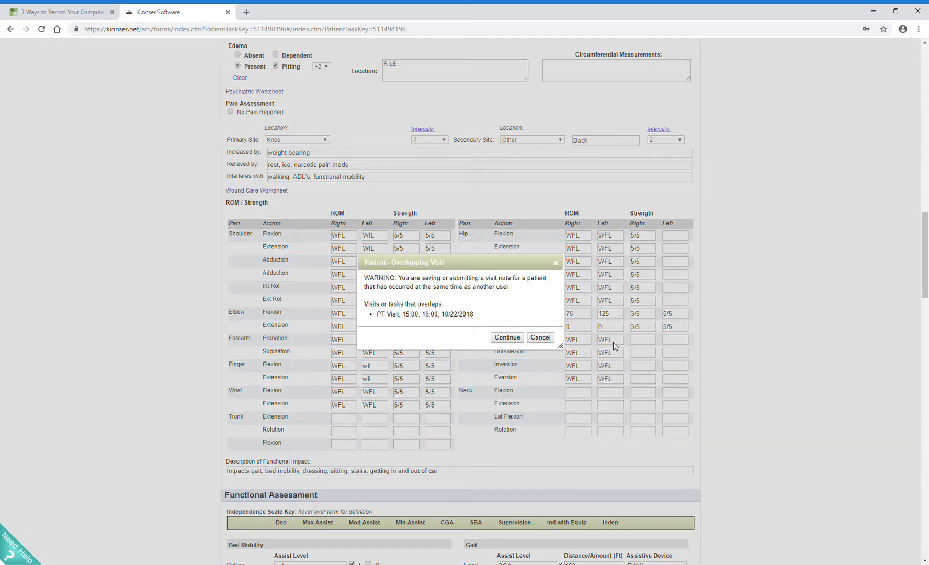
click(507, 337)
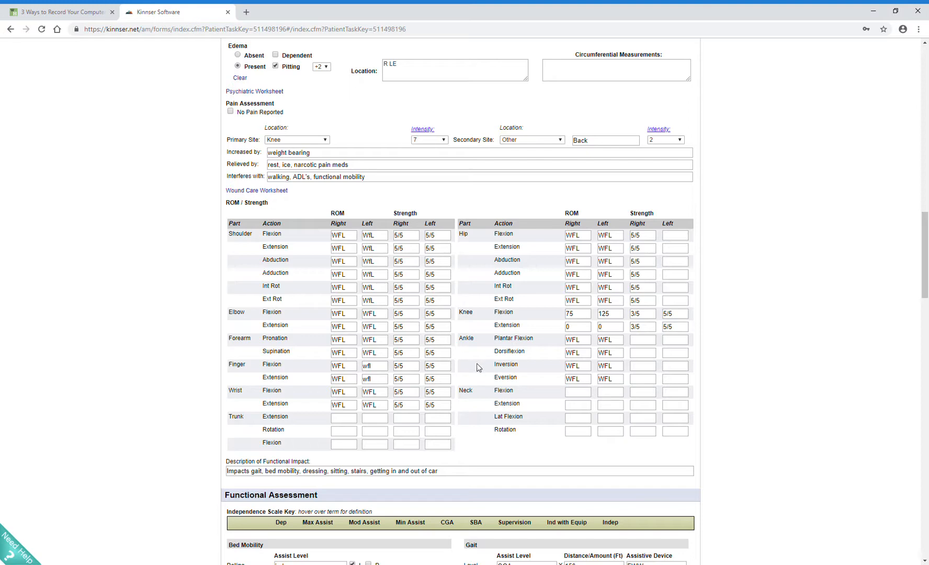
Step: Save the evaluation note and continue past the overlapping visit warning
scroll(444, 367, down, 20)
scroll(362, 419, down, 7)
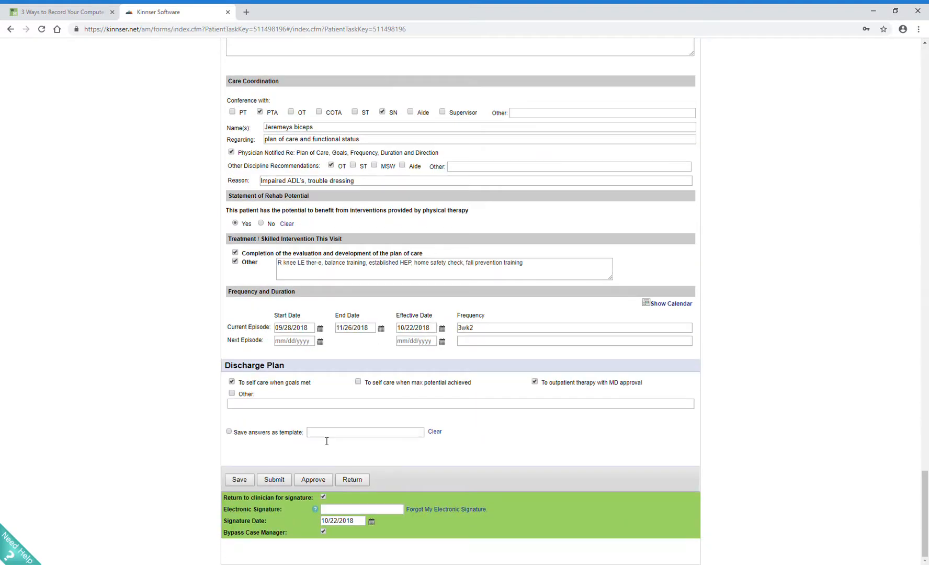
click(239, 479)
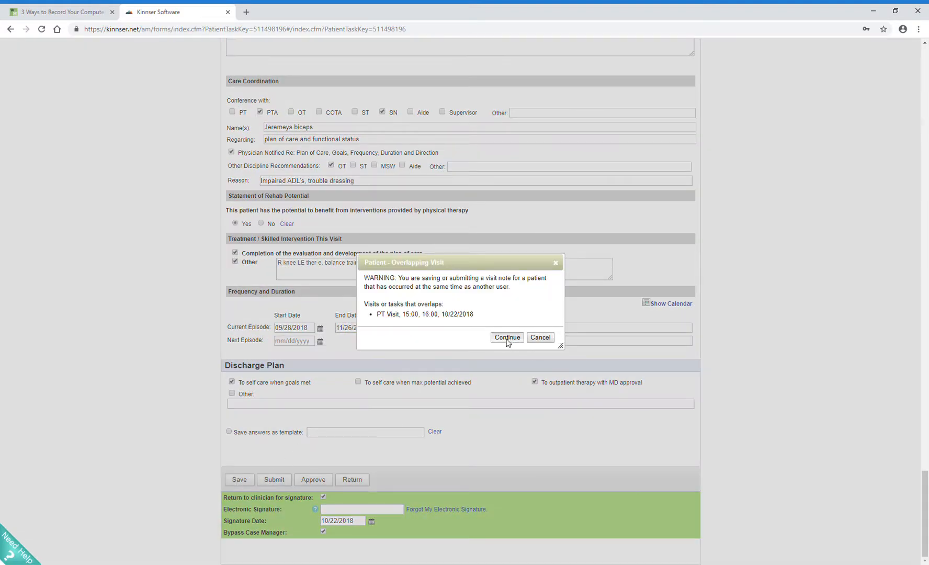
click(506, 338)
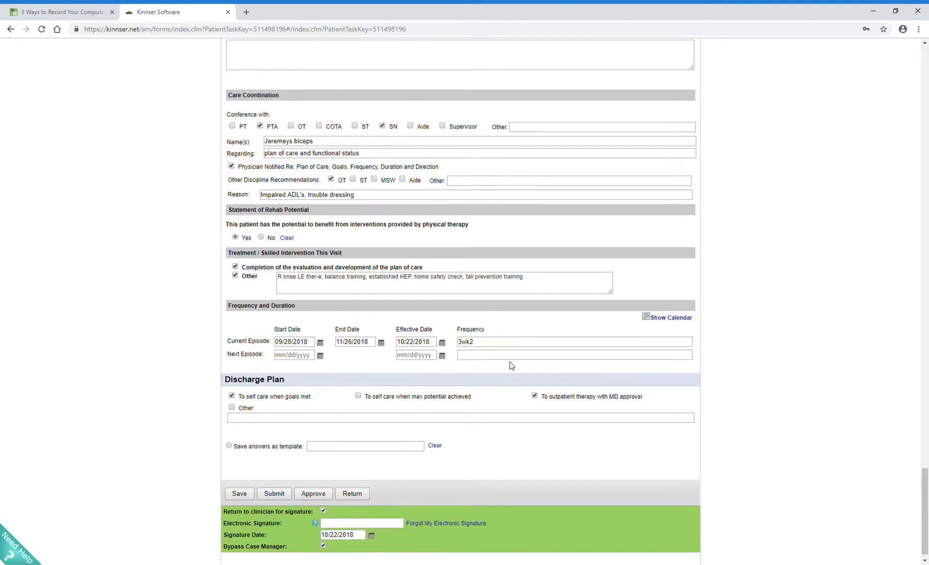
click(487, 390)
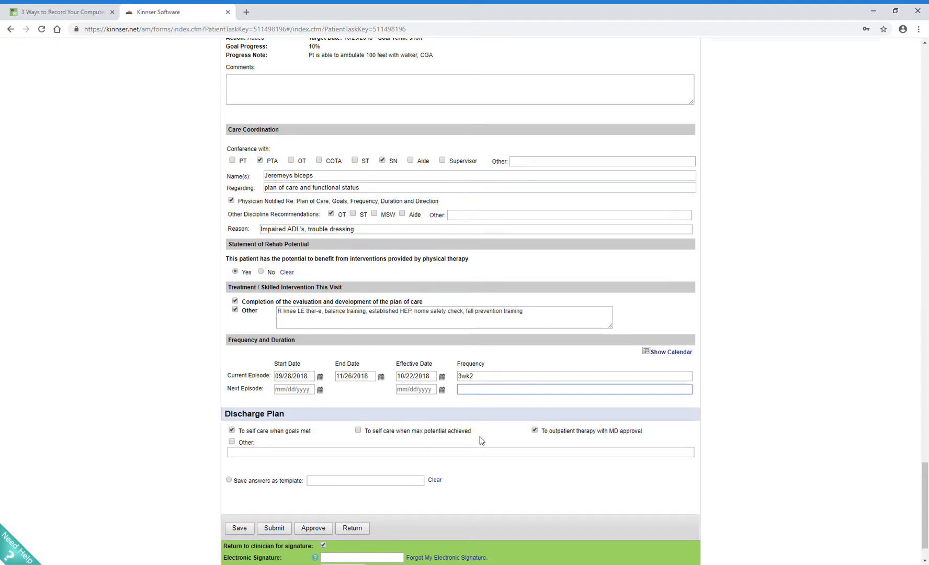
key(Return)
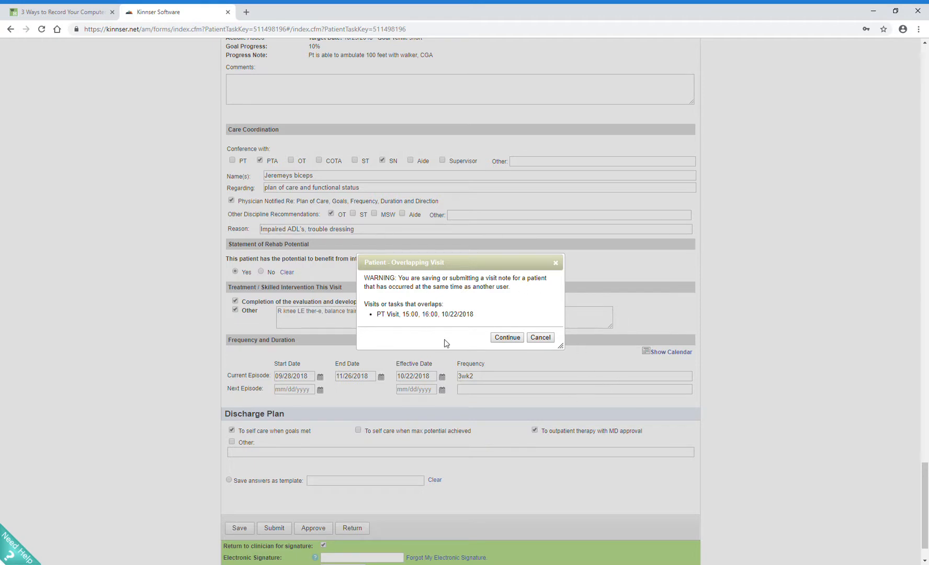
click(507, 338)
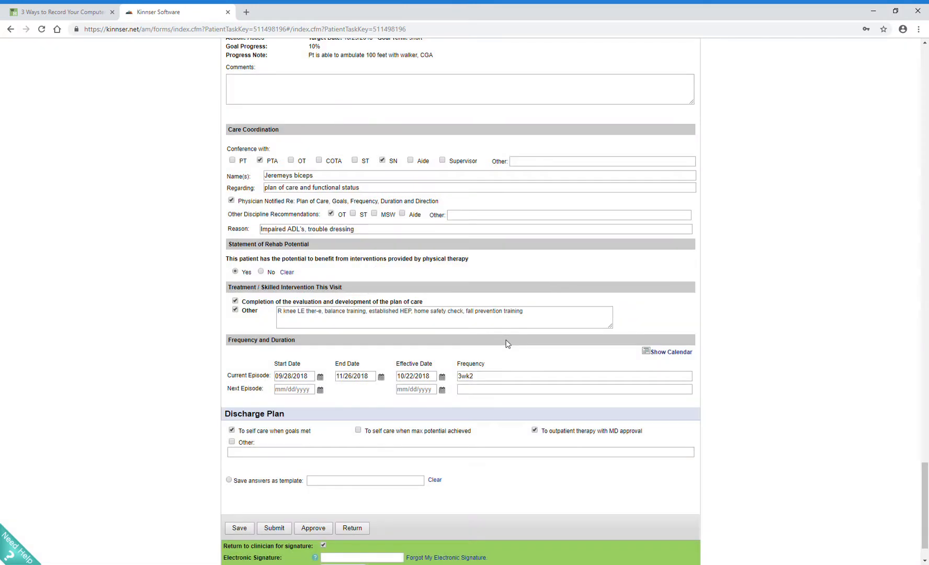
Step: Review the functional assessment's independence scale, bed mobility, gait, transfers, wheelchair mobility, balance, and fall risk testing entries
scroll(506, 342, up, 5)
scroll(505, 347, up, 13)
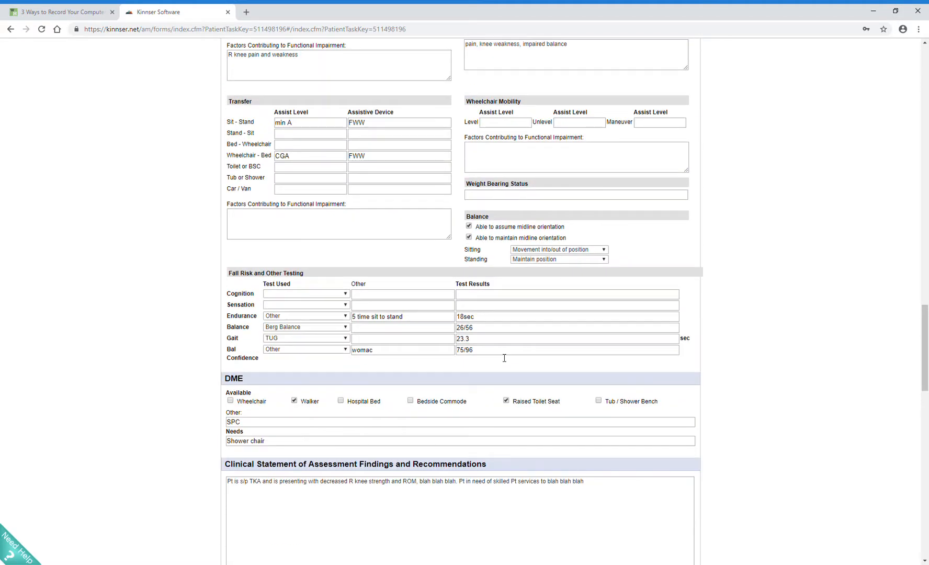
scroll(498, 343, up, 1)
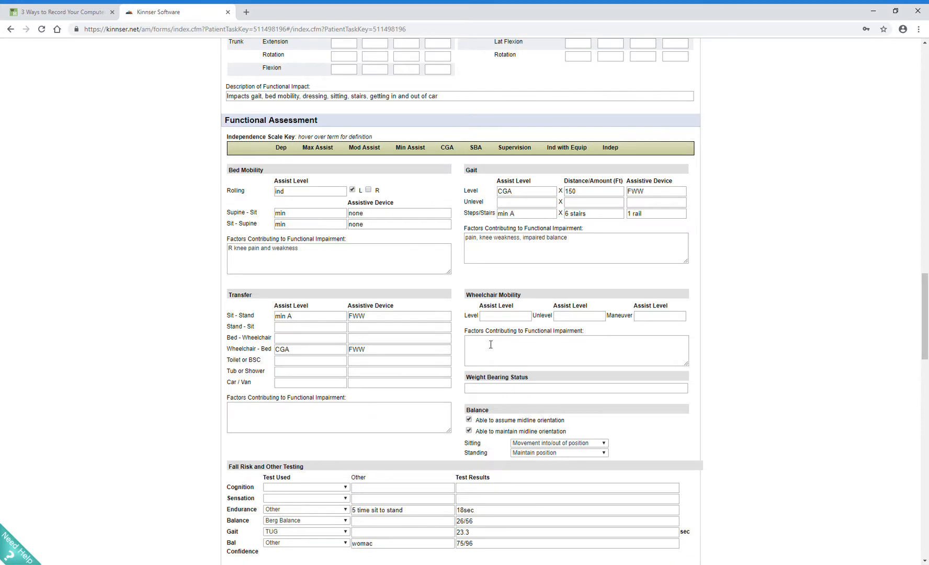
scroll(536, 232, up, 6)
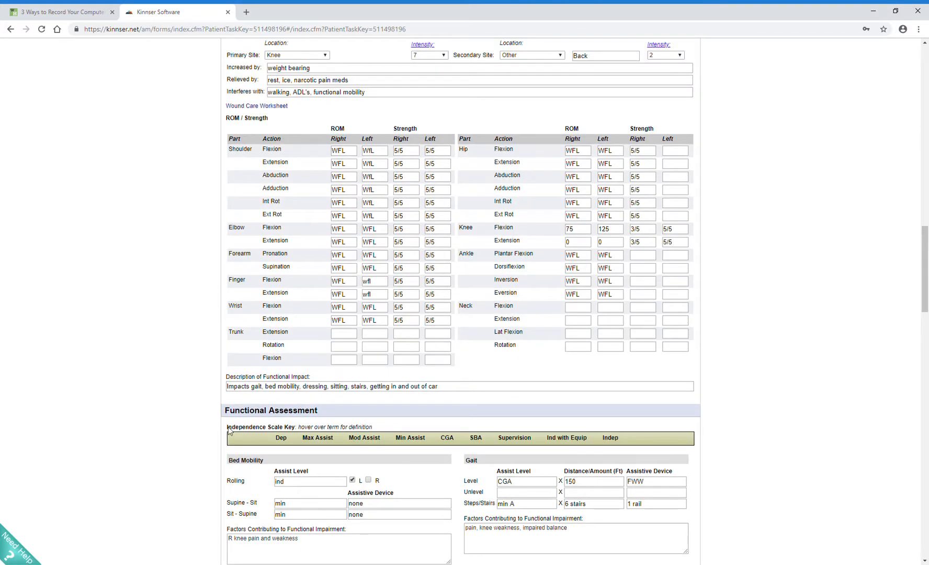
scroll(215, 450, down, 2)
mouse_move(295, 338)
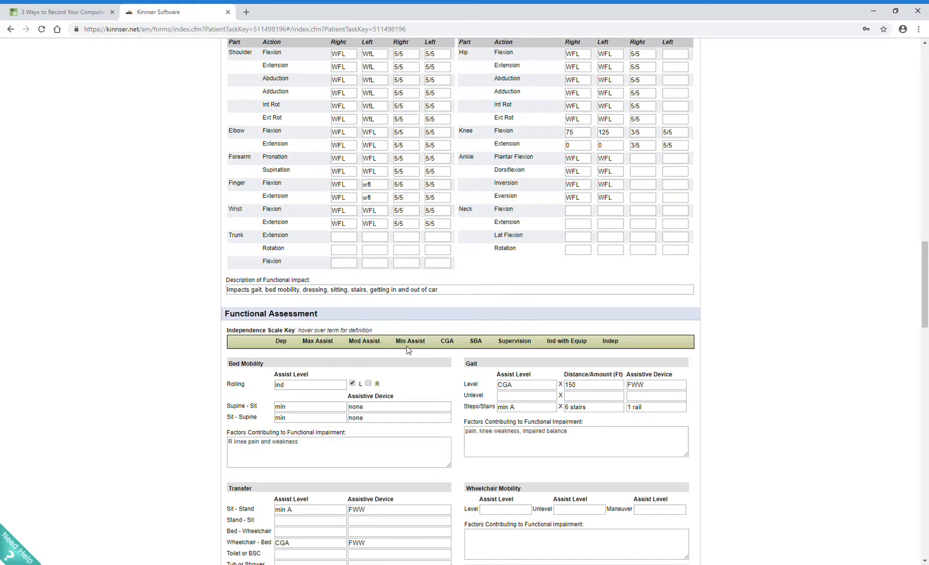
mouse_move(512, 346)
scroll(271, 356, down, 1)
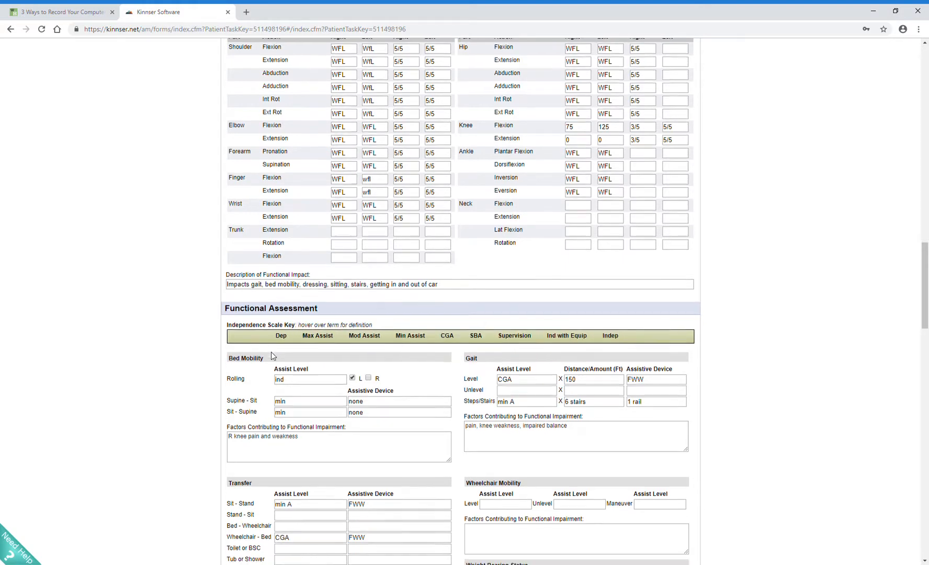
scroll(265, 363, down, 1)
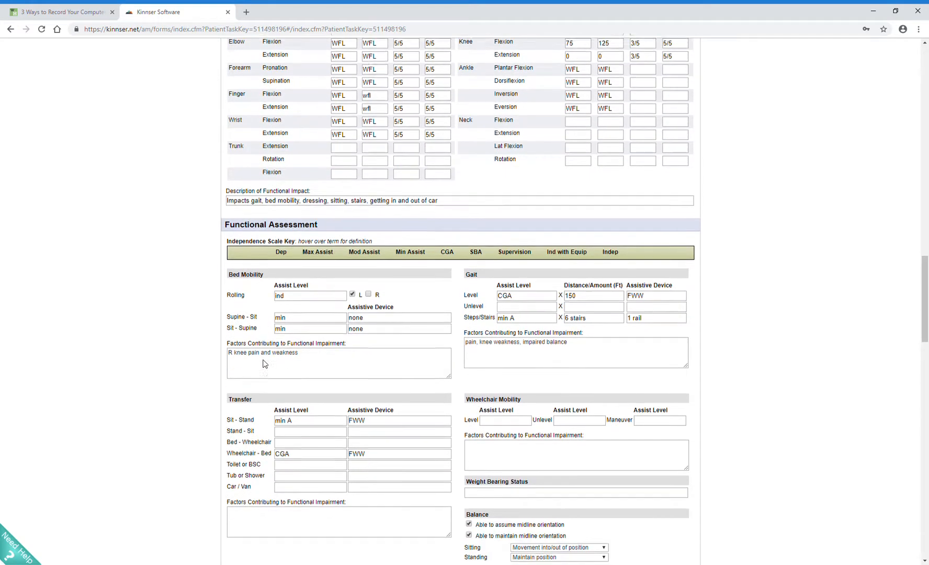
scroll(272, 424, down, 1)
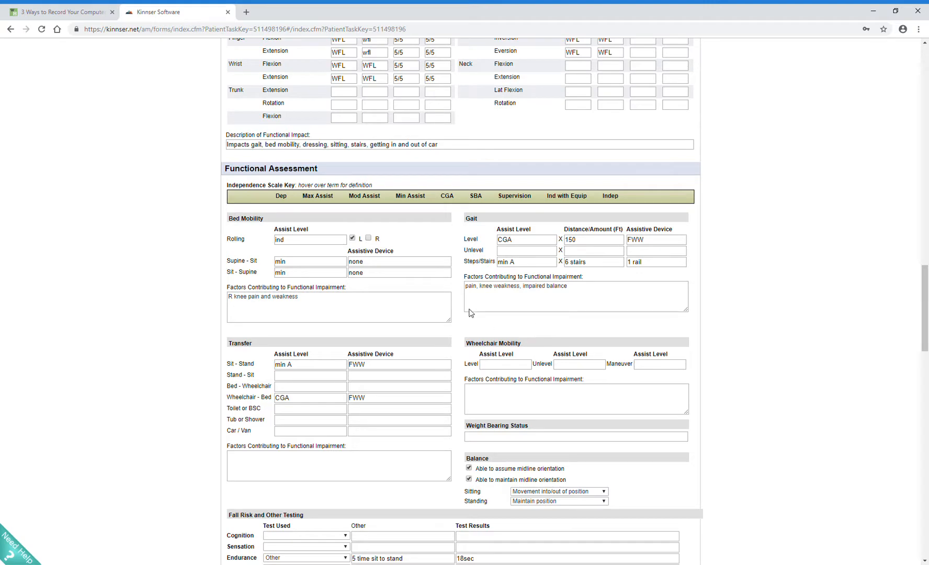
scroll(377, 441, down, 3)
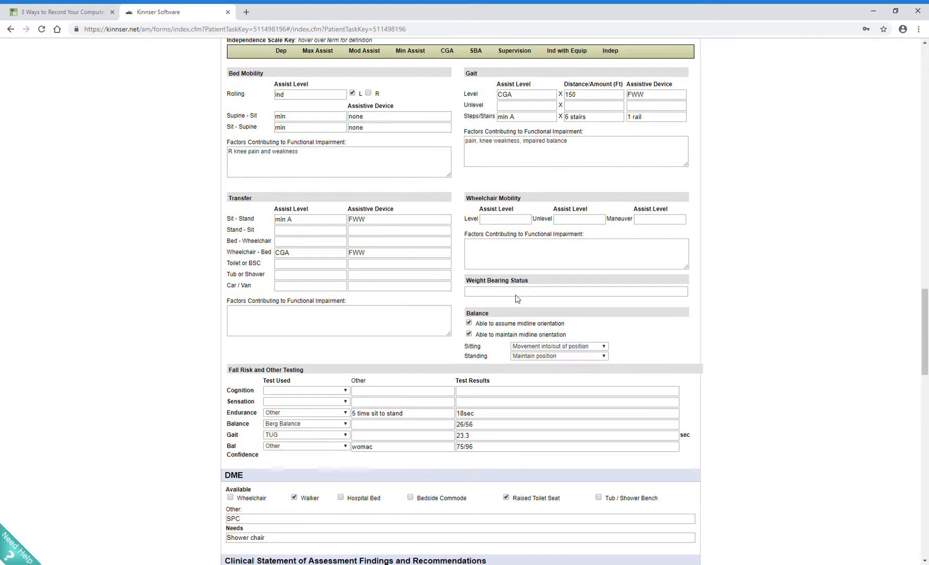
scroll(411, 345, down, 1)
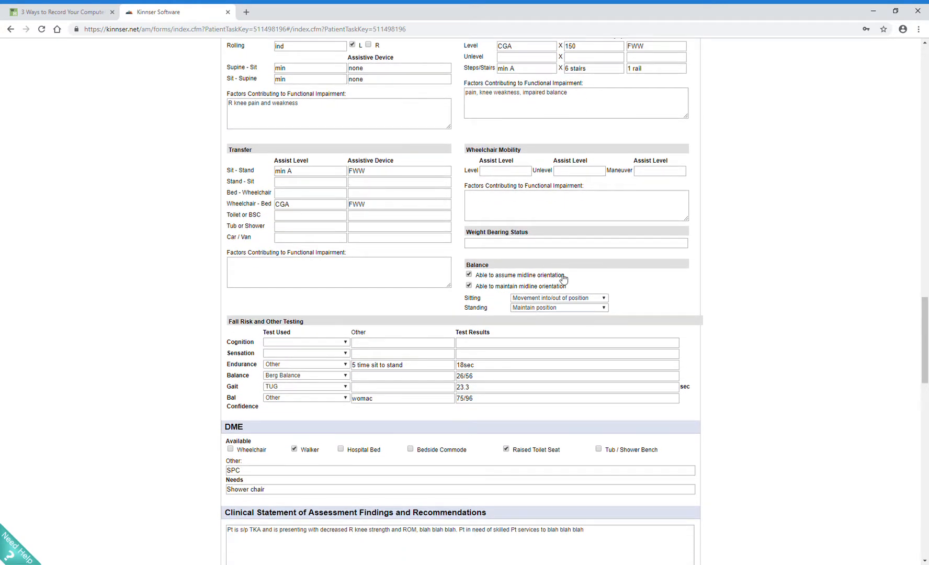
scroll(358, 356, down, 2)
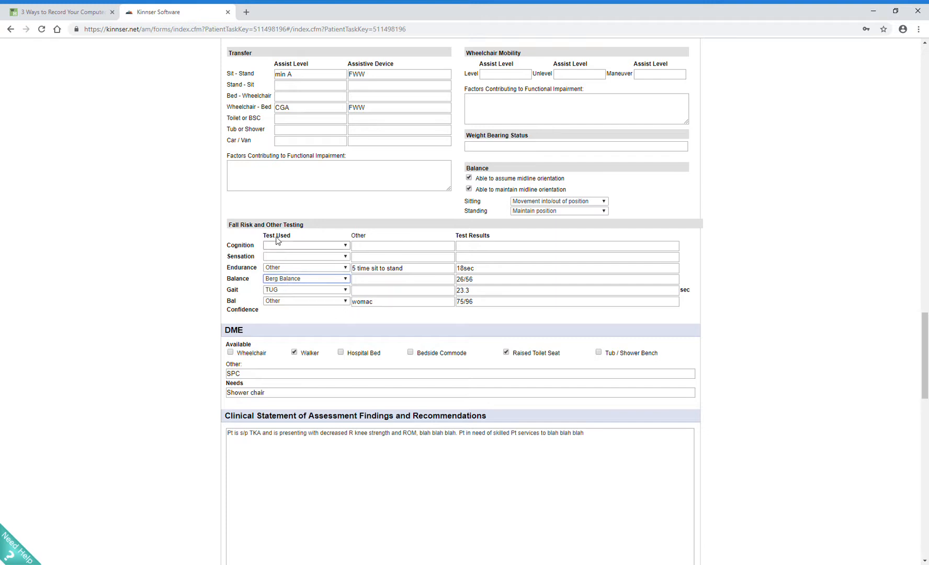
Step: Try Modified Falls Efficacy Scale as the balance confidence test and a blank gait test, restoring Other and TUG
click(277, 301)
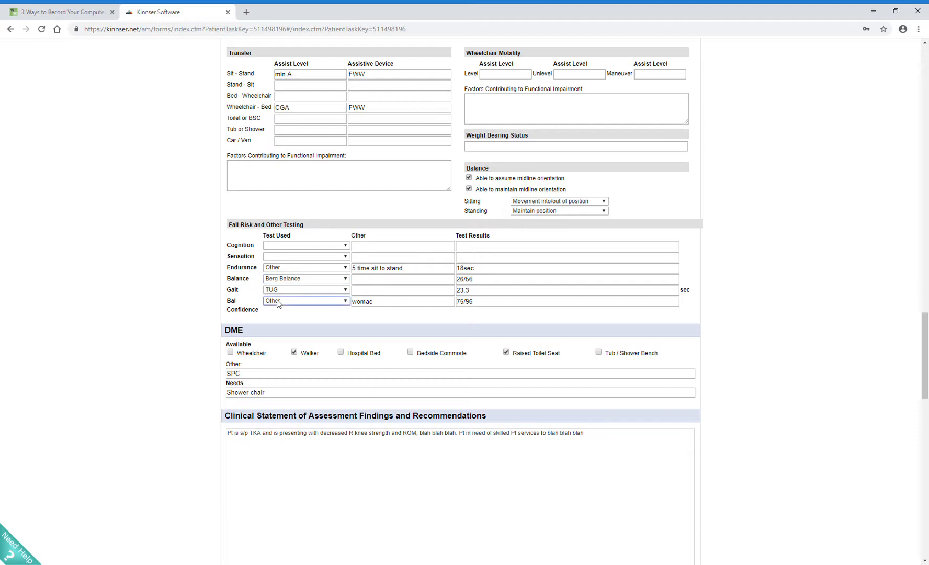
click(284, 330)
click(284, 291)
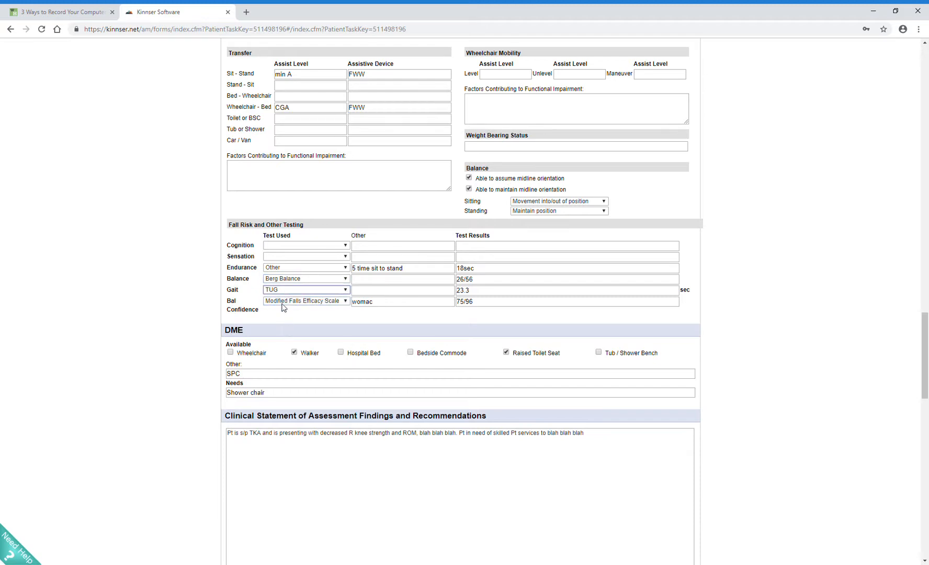
click(286, 295)
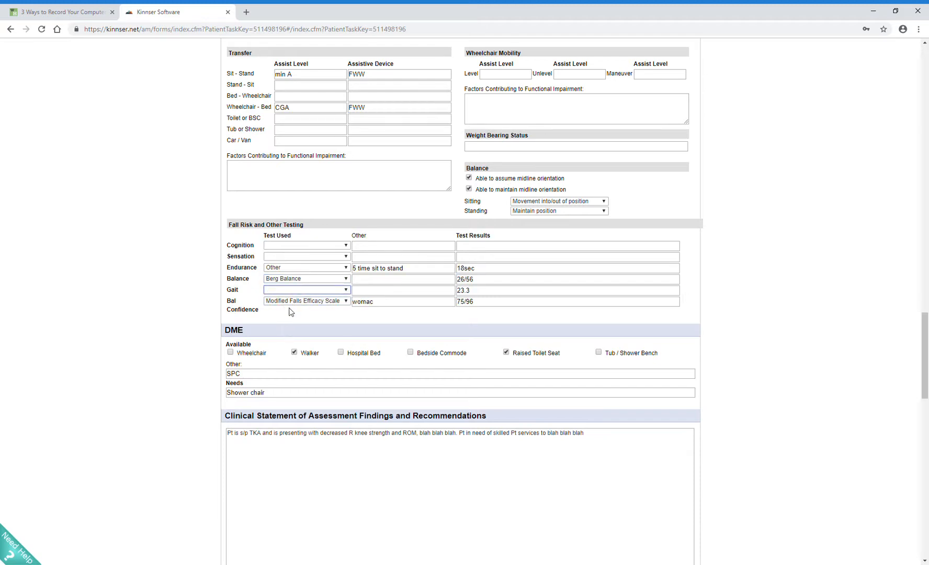
click(289, 314)
click(296, 301)
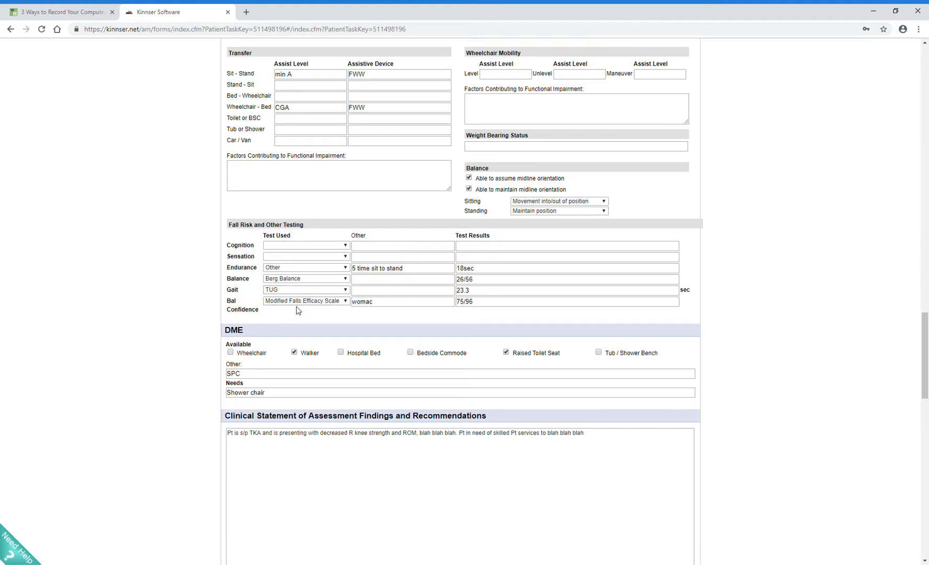
click(295, 333)
click(386, 303)
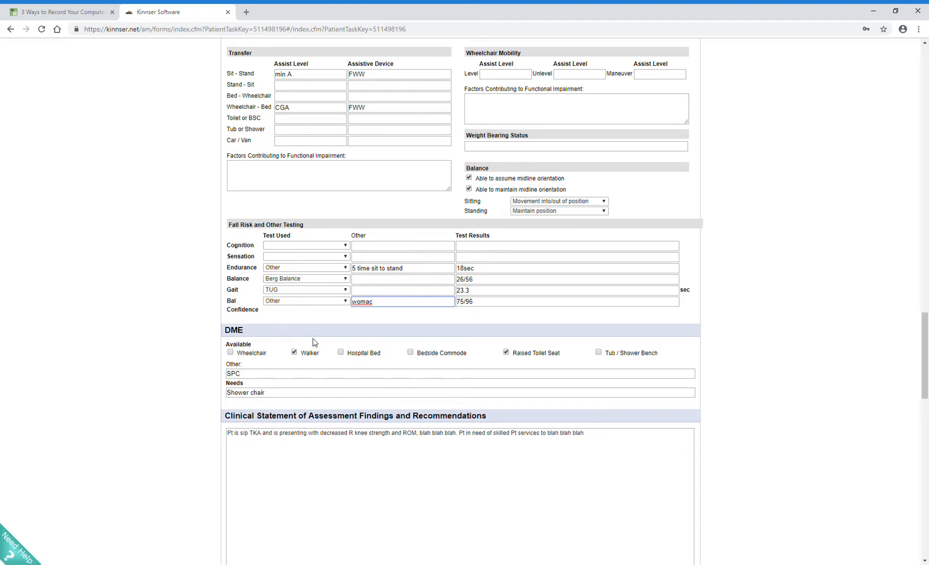
Step: Review the DME entries, the clinical statement of assessment findings, and the treatment goals with their interventions
scroll(314, 340, down, 1)
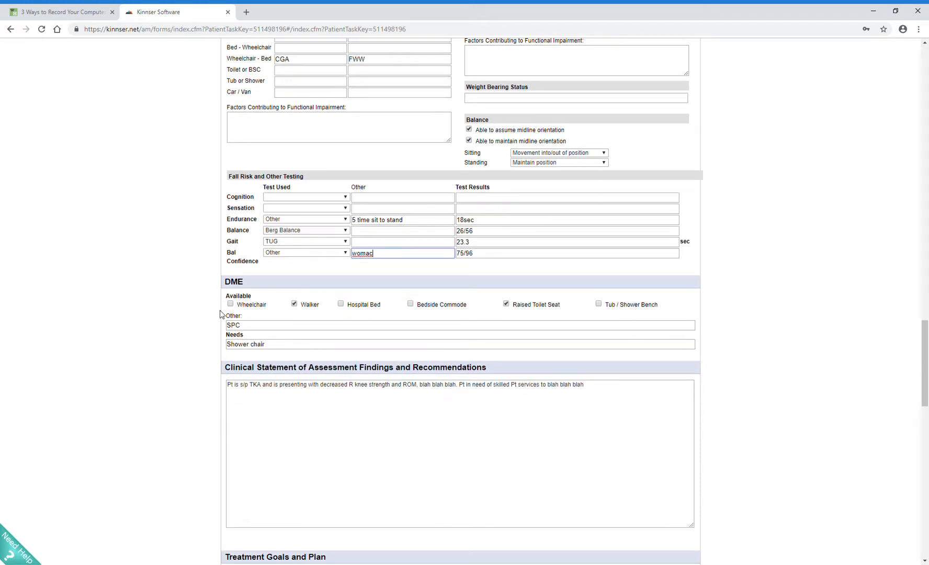
scroll(216, 330, down, 1)
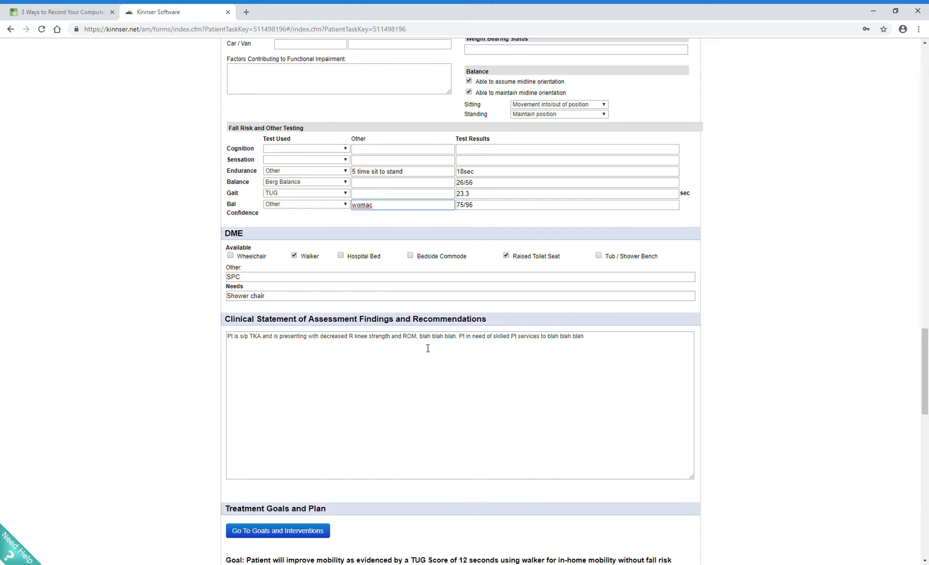
scroll(445, 374, down, 3)
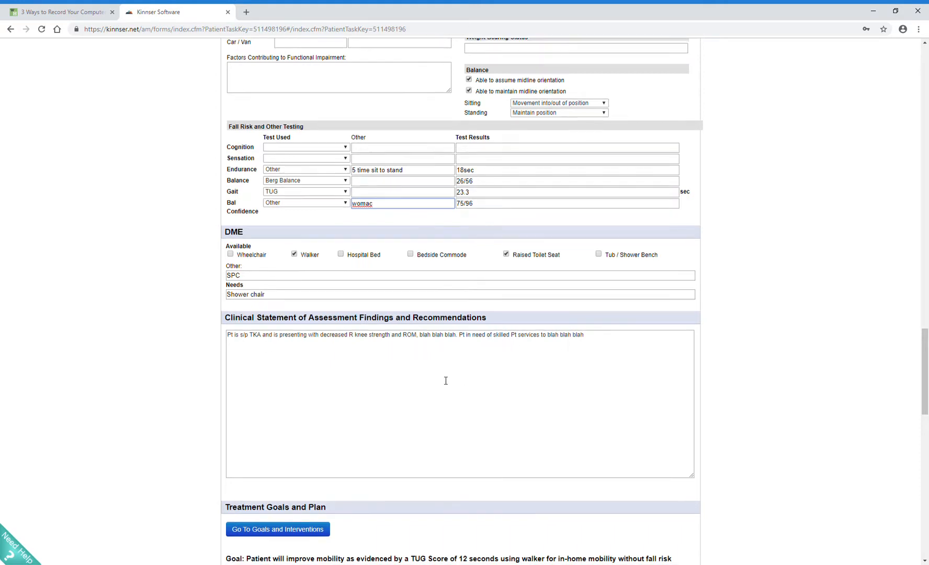
scroll(433, 367, down, 1)
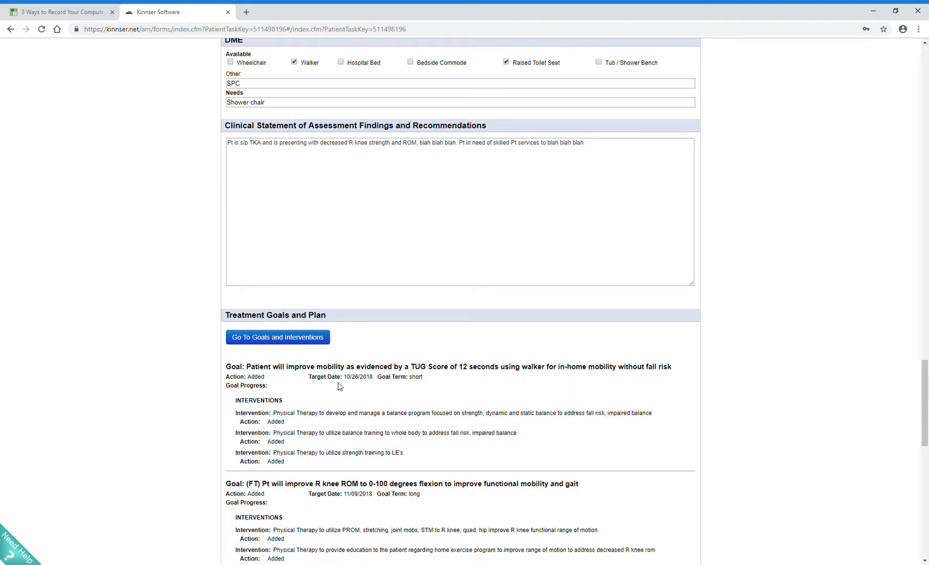
scroll(338, 355, down, 3)
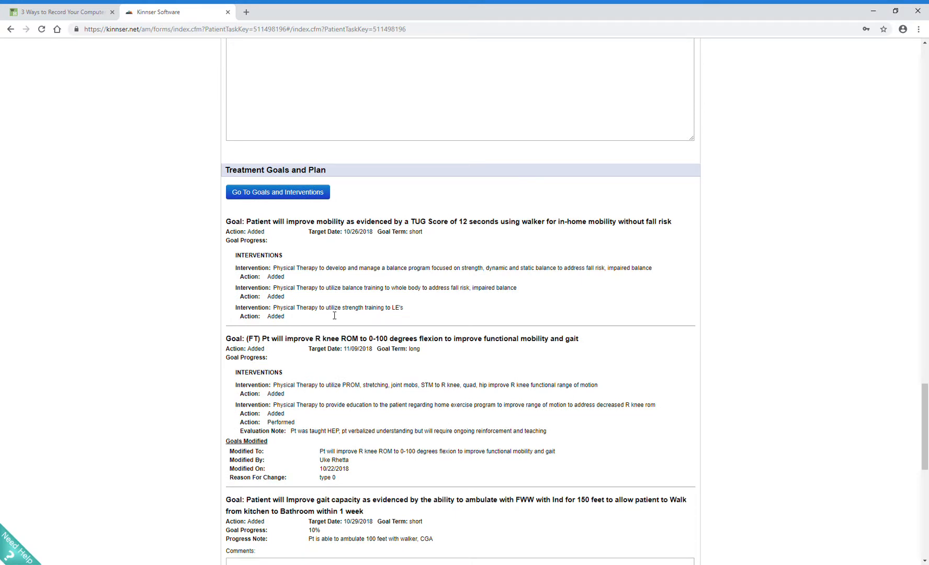
scroll(334, 315, down, 1)
scroll(329, 315, down, 2)
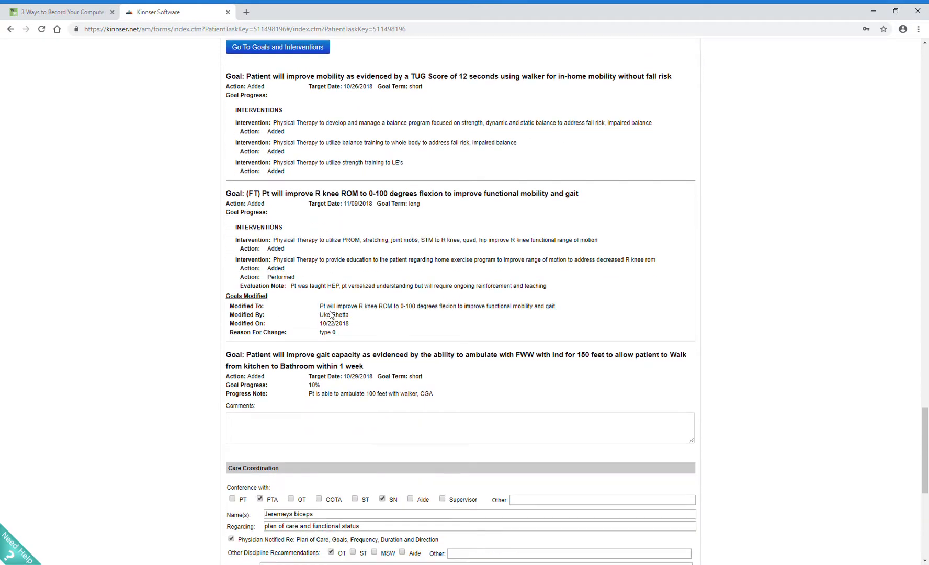
Step: Open the patient's goals and interventions from the treatment plan, continuing past the overlapping visit warning
scroll(330, 314, up, 5)
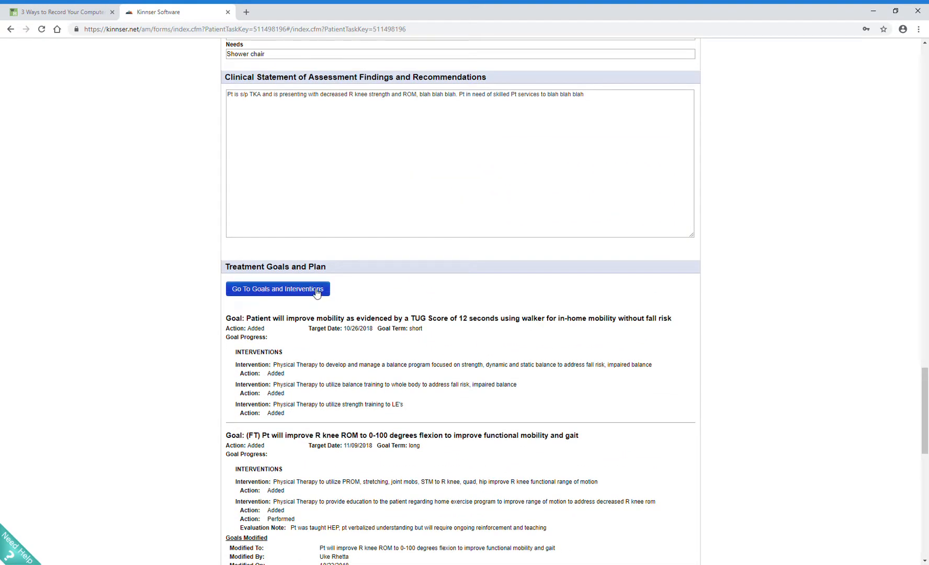
click(316, 292)
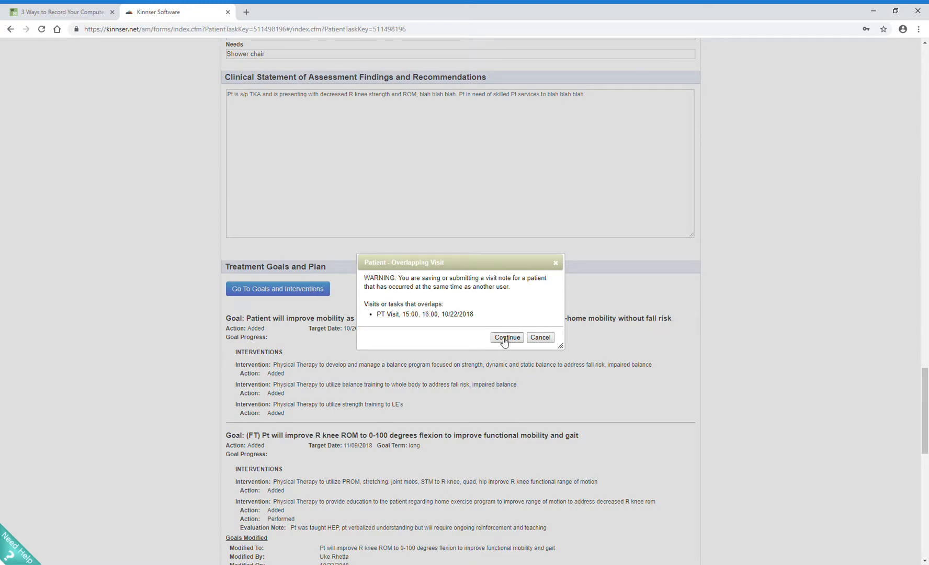
click(507, 337)
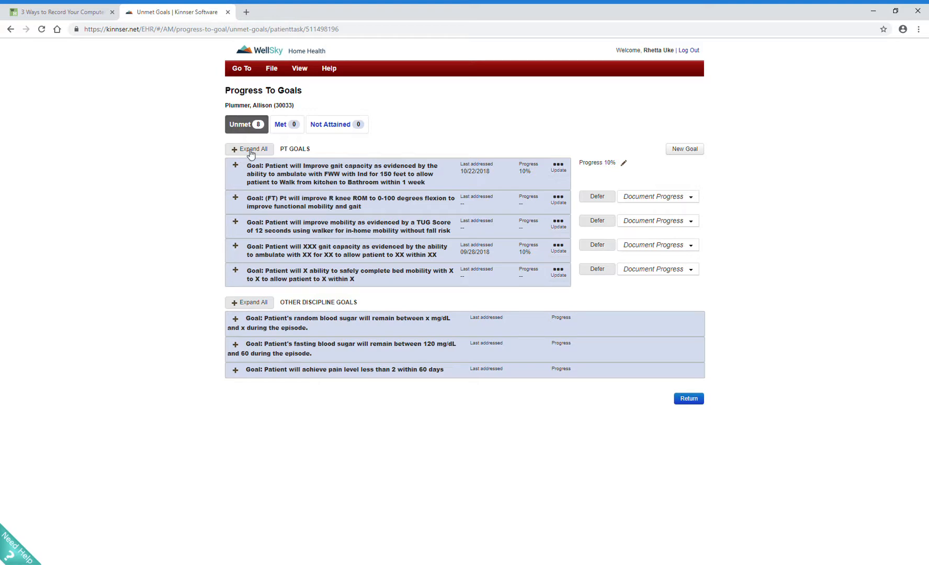
Step: Start a new PT goal from the predefined goal (PT) Locomotion - Gait Capacity and open its assignment form
click(693, 152)
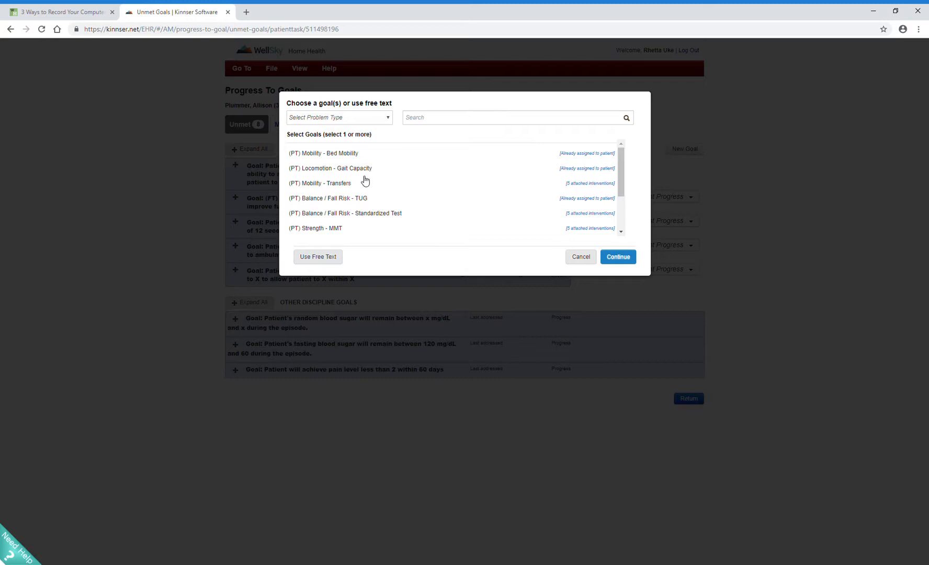
scroll(366, 192, down, 1)
scroll(366, 192, down, 1)
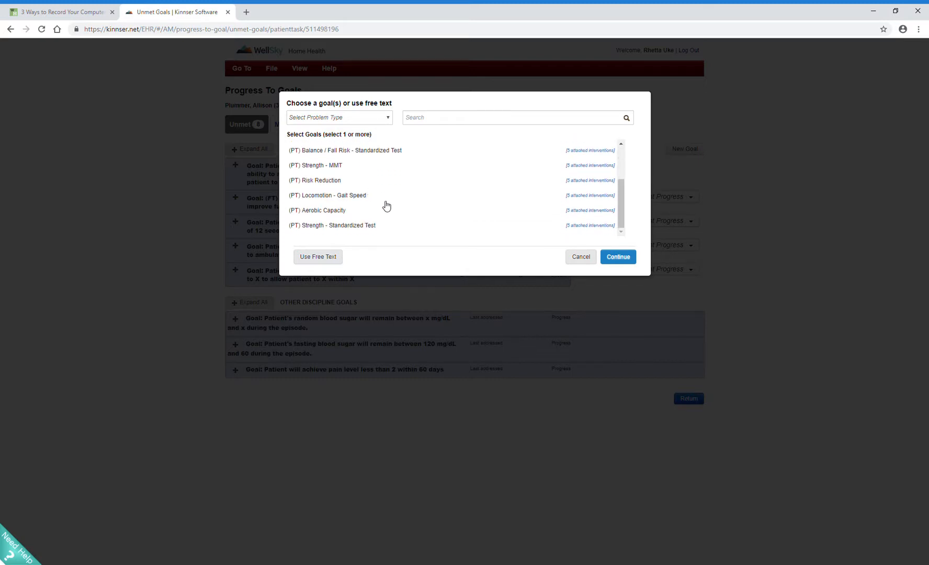
scroll(386, 203, up, 3)
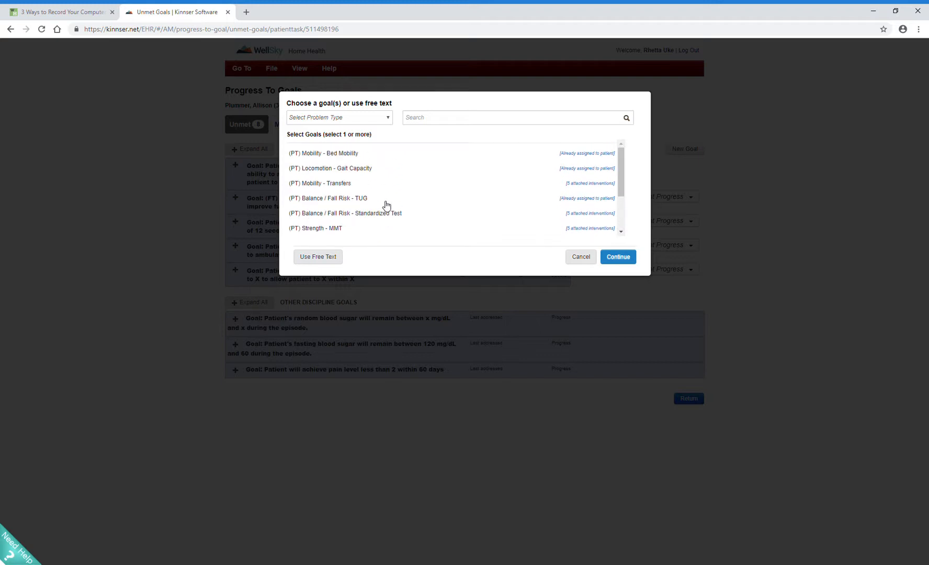
click(358, 170)
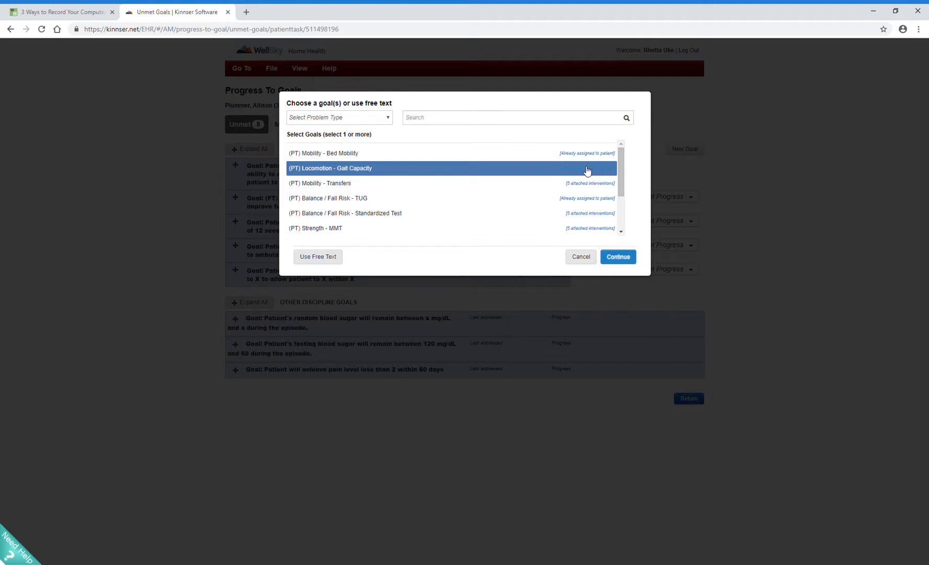
click(626, 260)
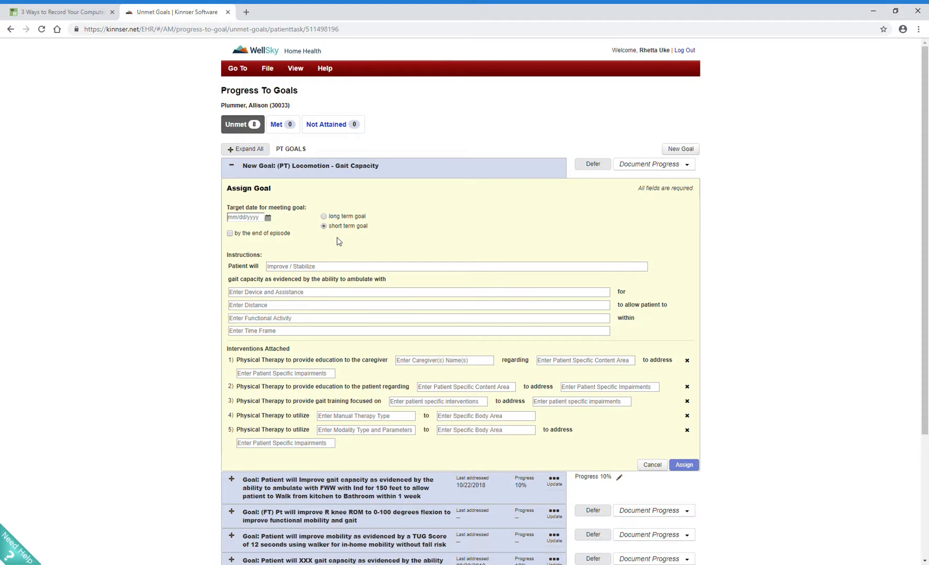
Step: Set the new gait goal's target date to 10/29/2018 and state that the patient will Improve gait capacity
click(268, 218)
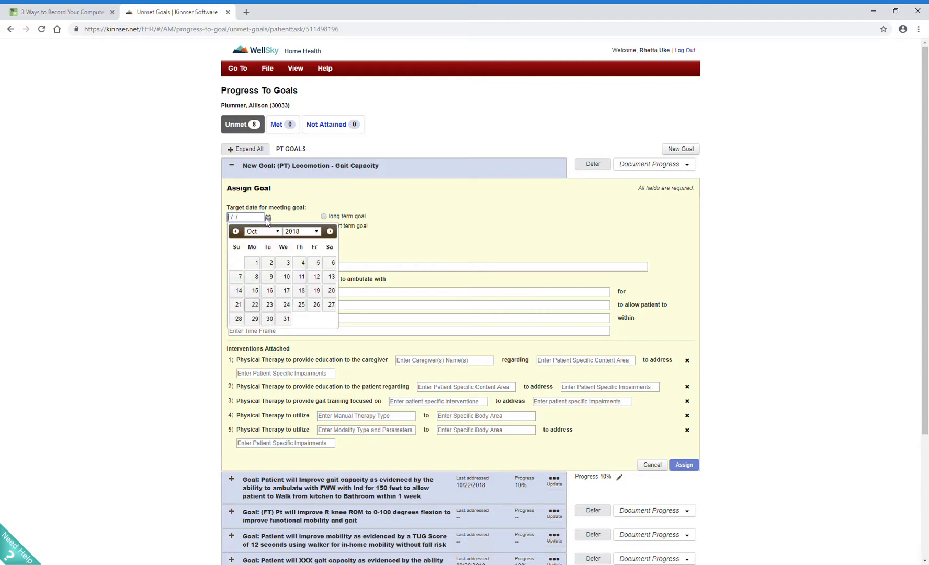
click(256, 319)
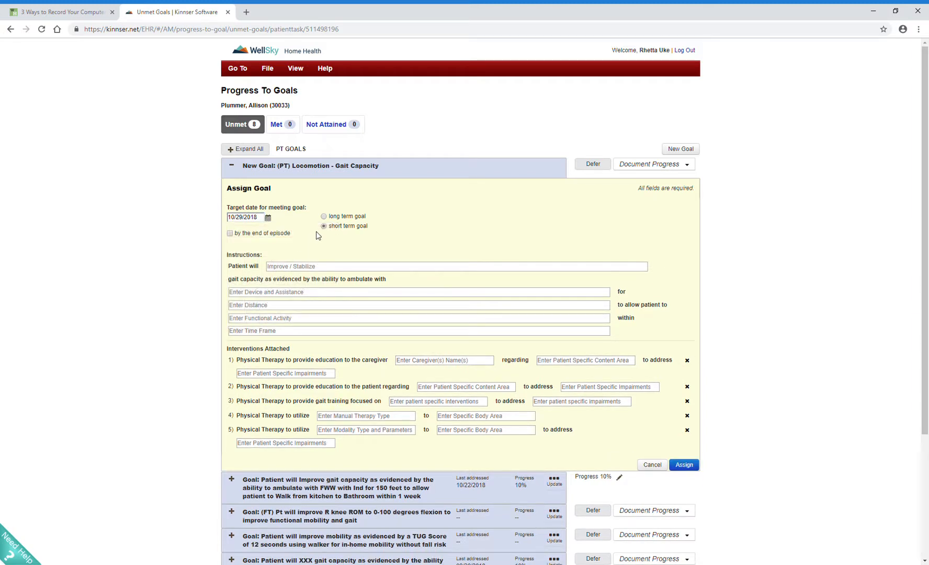
click(307, 268)
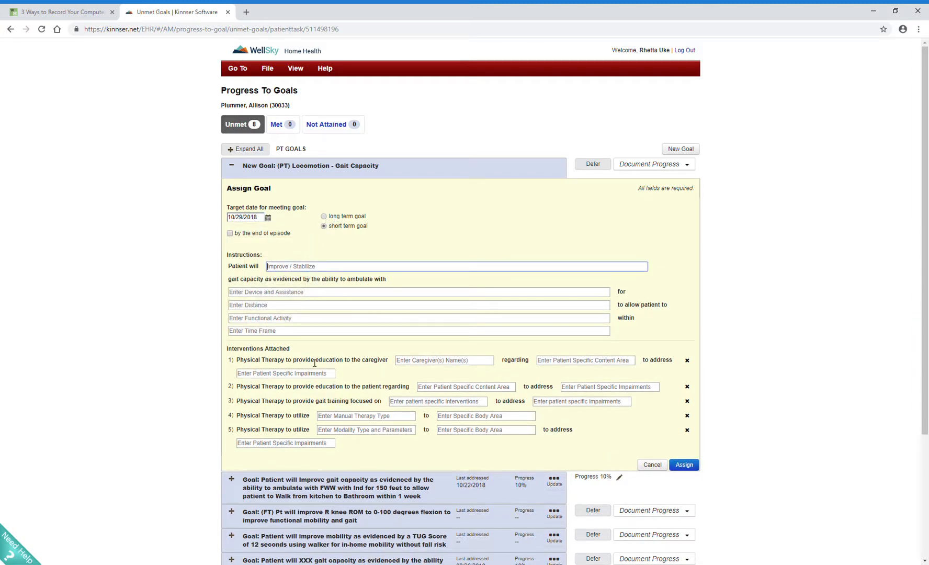
text(improve)
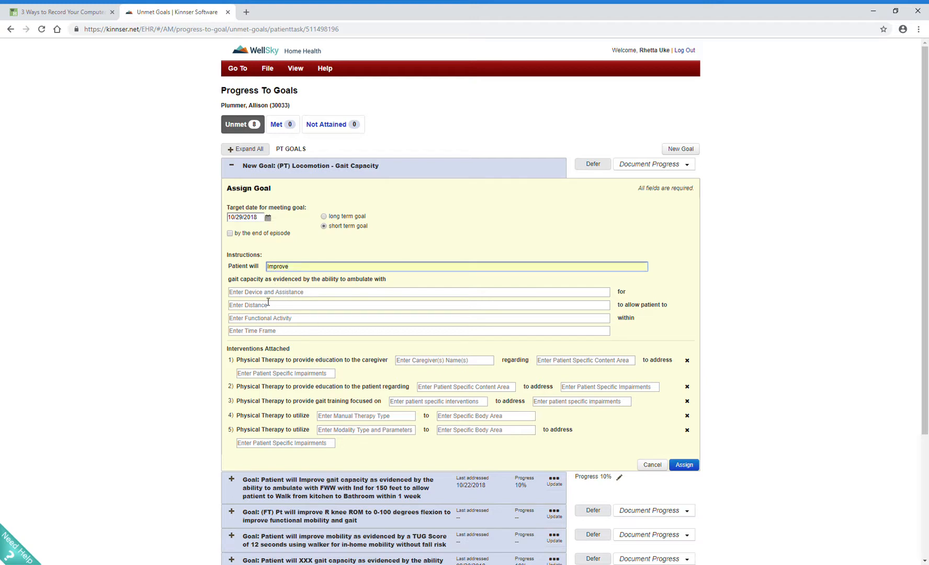
Step: Fill in the goal's ambulation details: FWW with Ind, 150 feet, Walk from kitchen to Bathroom, within 1 week
click(366, 292)
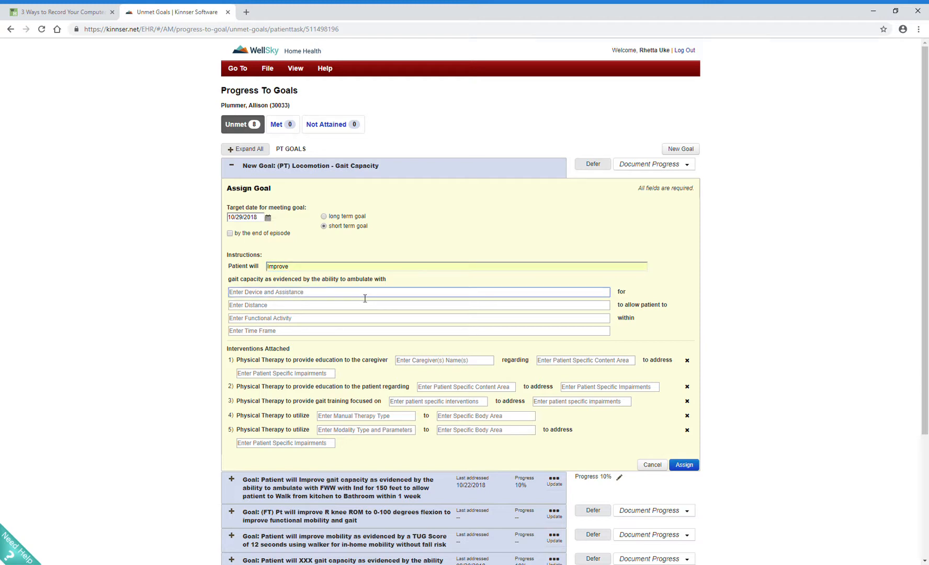
text(FWW with Ind)
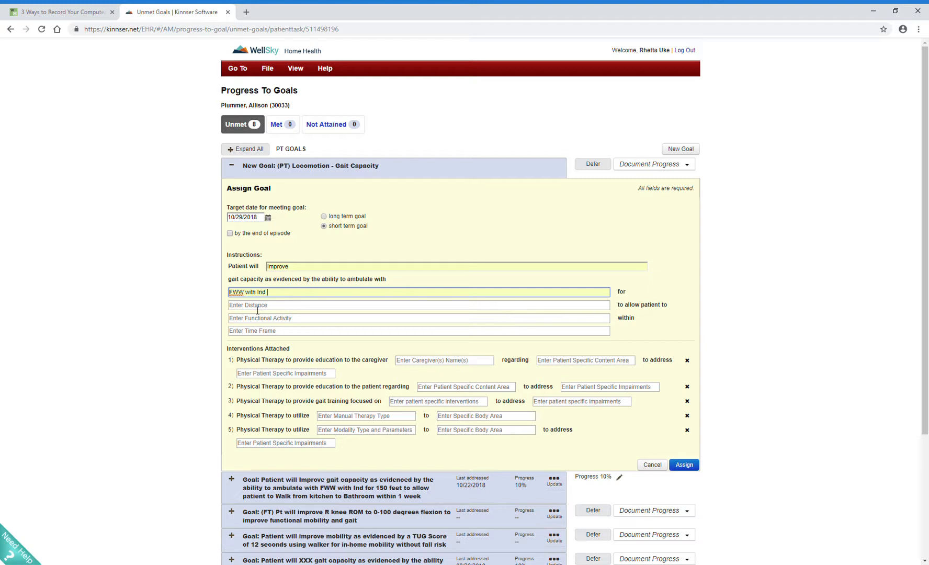
click(258, 308)
text(150 feet)
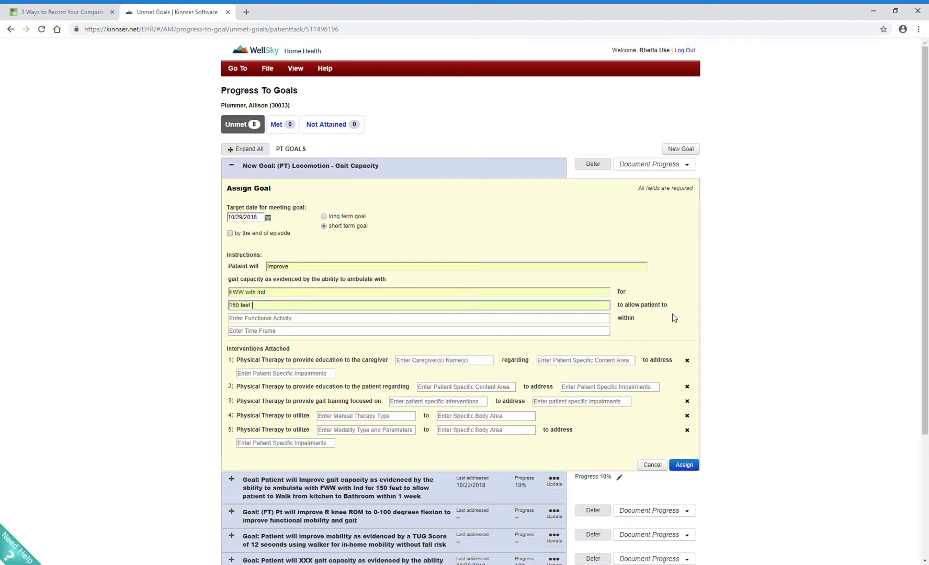
click(328, 320)
click(282, 333)
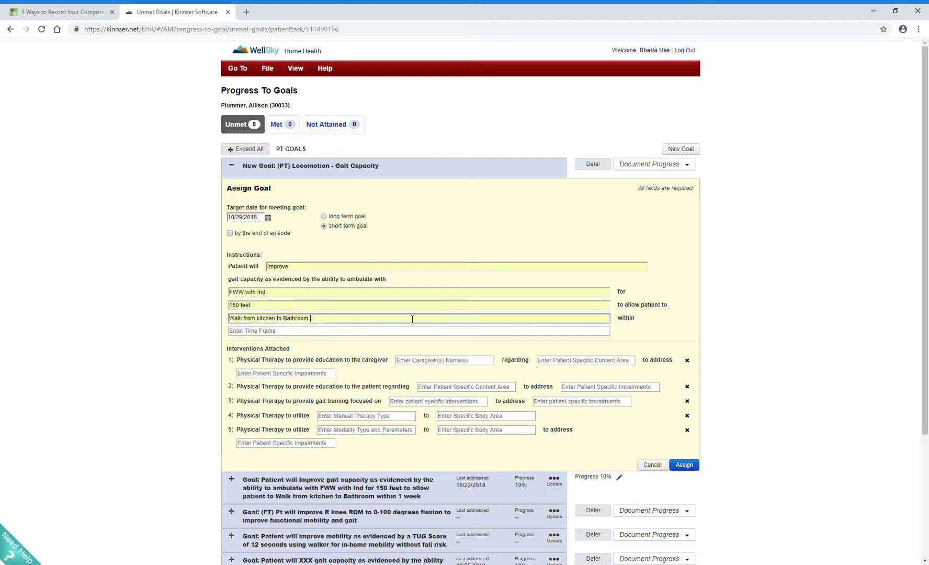
click(321, 331)
click(270, 345)
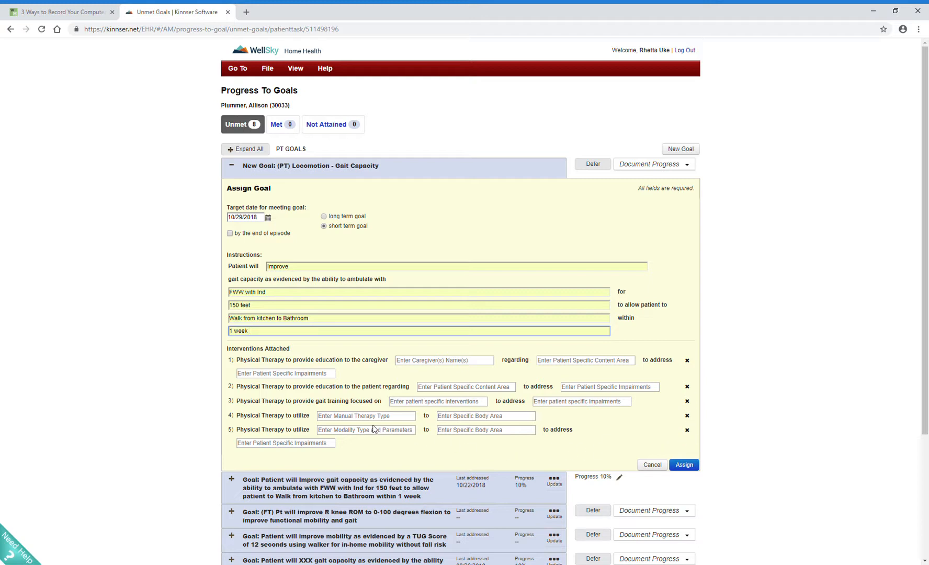
Step: Complete the caregiver education intervention with "and patient", regarding "fall prevention, proper use of walker", to address "gait and safety concerns"
click(431, 362)
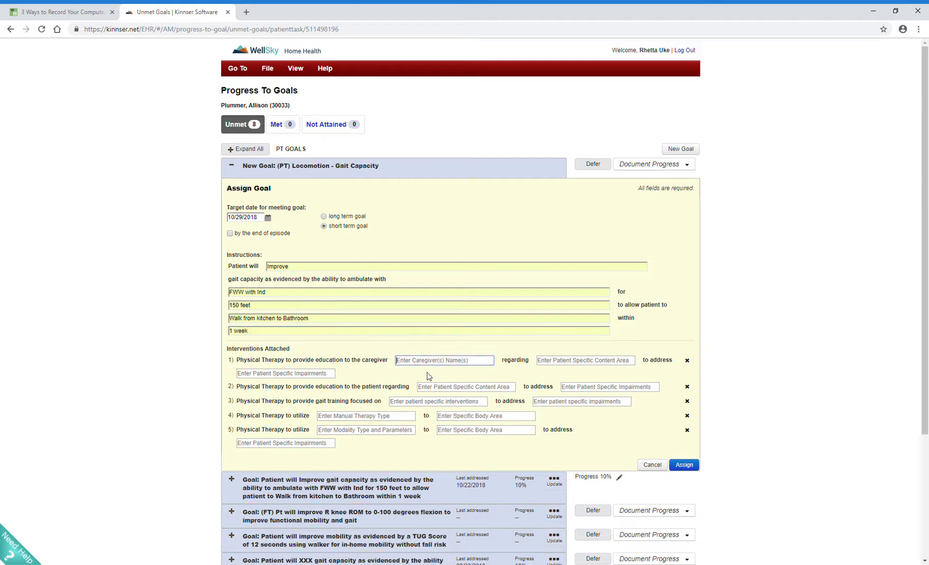
text(and)
text(patient)
click(610, 364)
text(fall )
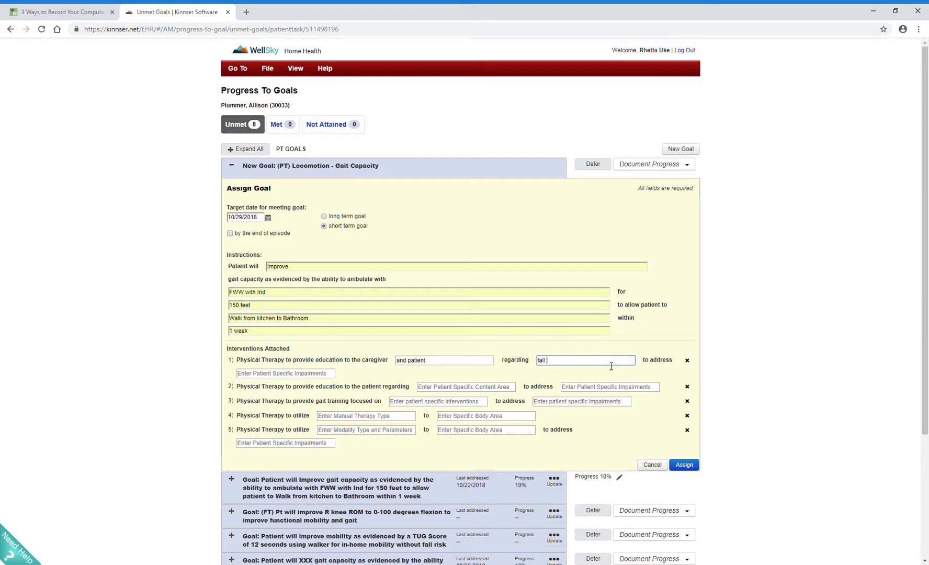
text(prevention, prope r use of walker)
click(311, 375)
text(g)
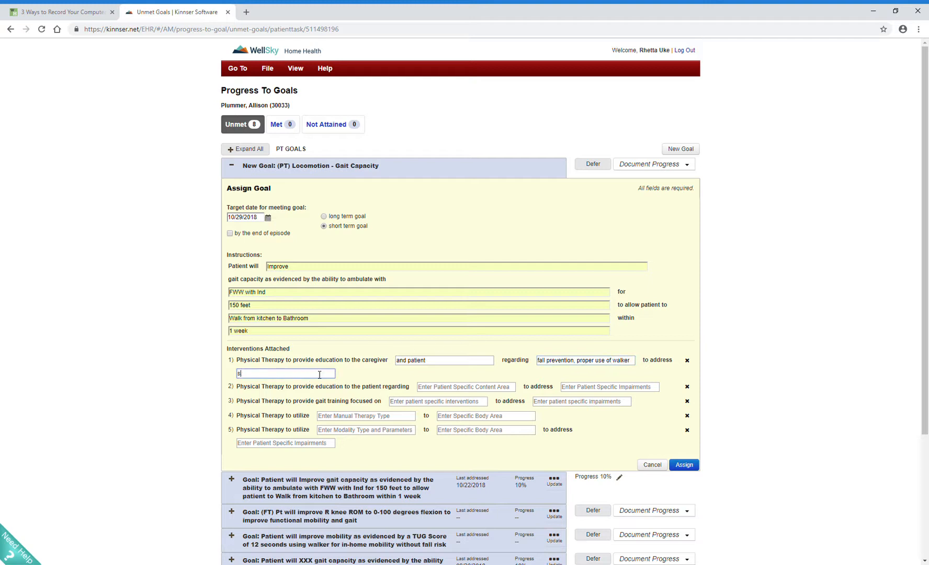
text(ait and safety concersn)
Step: Remove the patient education intervention and focus the gait training on "pre-gait training, gait mechanics, range of motion during gait"
click(687, 386)
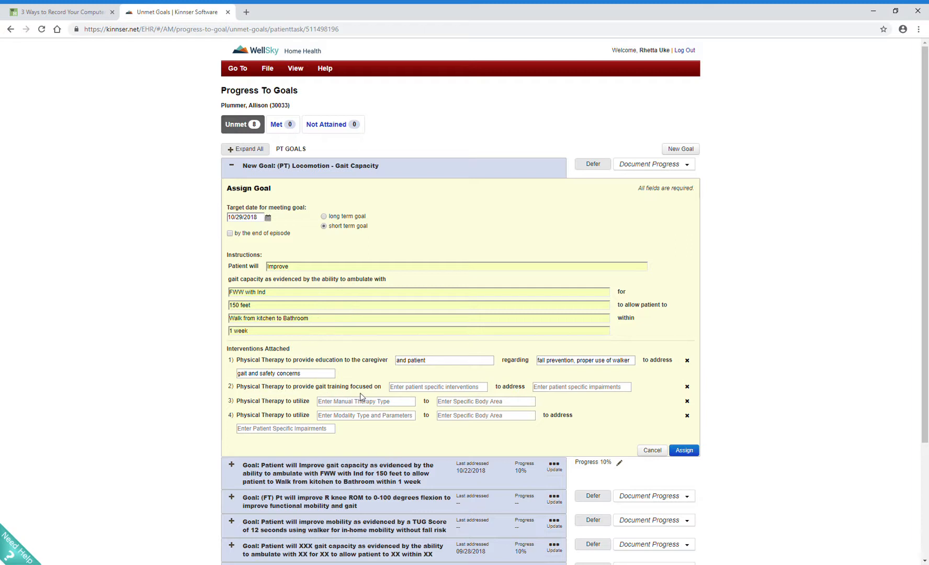
click(405, 391)
key(ctrl+v)
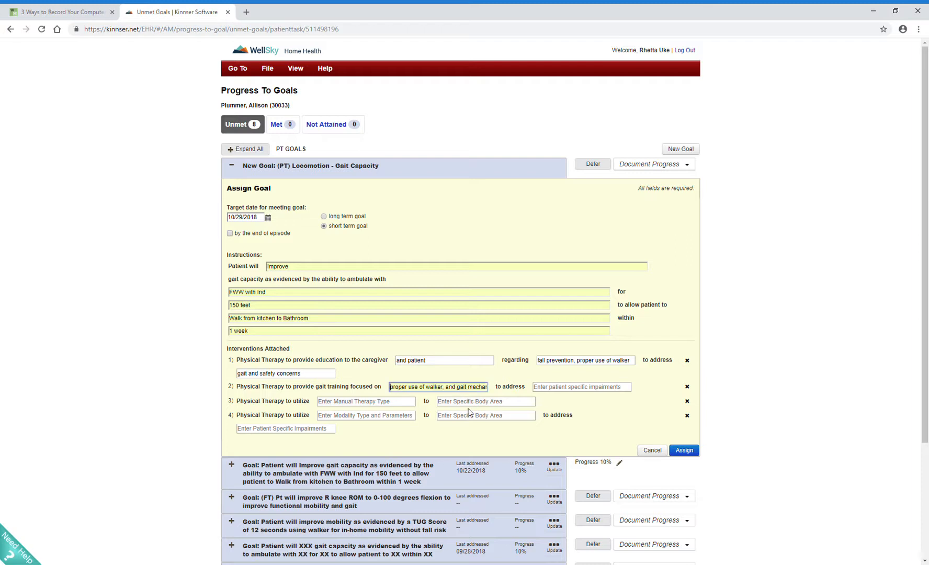
key(ctrl+a)
text(s)
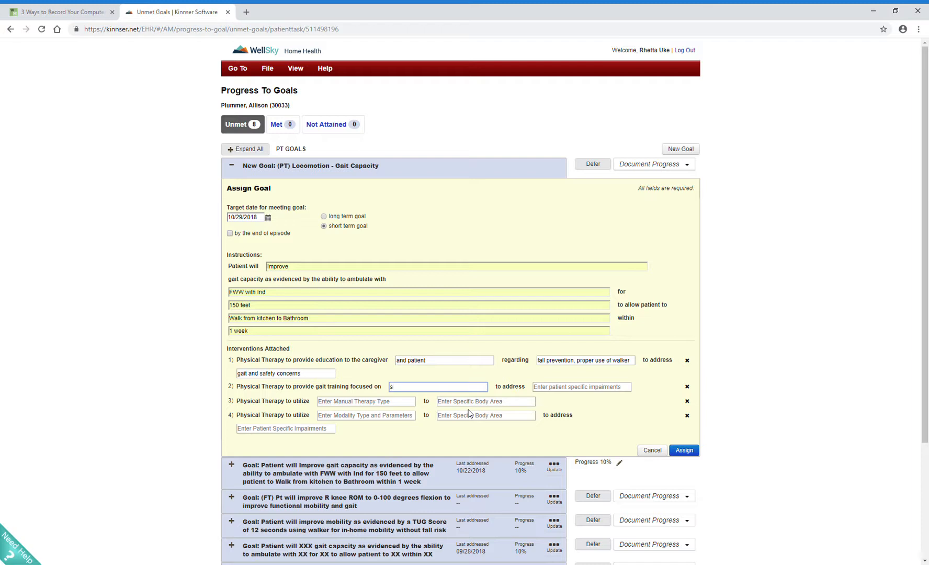
key(BackSpace)
text(pre-gait training.)
text( gait mehc)
text(a)
key(BackSpace)
key(BackSpace)
key(BackSpace)
text(chanic)
key(BackSpace)
key(BackSpace)
text(range of motion during gait)
Step: Enter "Fall risk, gait impairments, decreased knee flexion" as the impairments addressed by the gait training intervention
click(590, 391)
text(Fall risk, gait impairments)
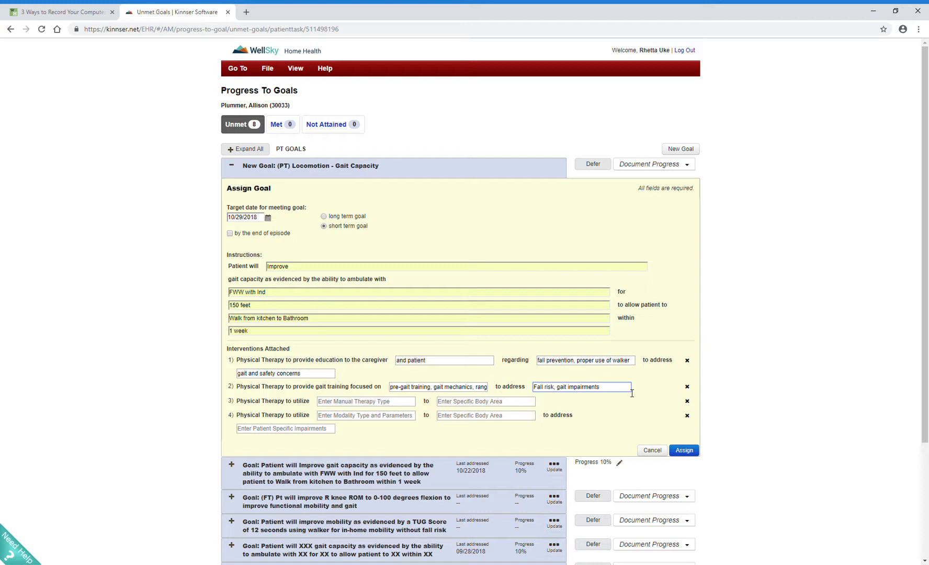
text(ecres)
key(BackSpace)
text(ased knee frlexi)
key(BackSpace)
key(BackSpace)
key(BackSpace)
key(BackSpace)
key(BackSpace)
text(llexion)
key(BackSpace)
key(BackSpace)
key(BackSpace)
key(BackSpace)
key(BackSpace)
key(BackSpace)
text(exuio)
key(BackSpace)
key(BackSpace)
key(BackSpace)
text(ion)
right_click(622, 388)
click(628, 394)
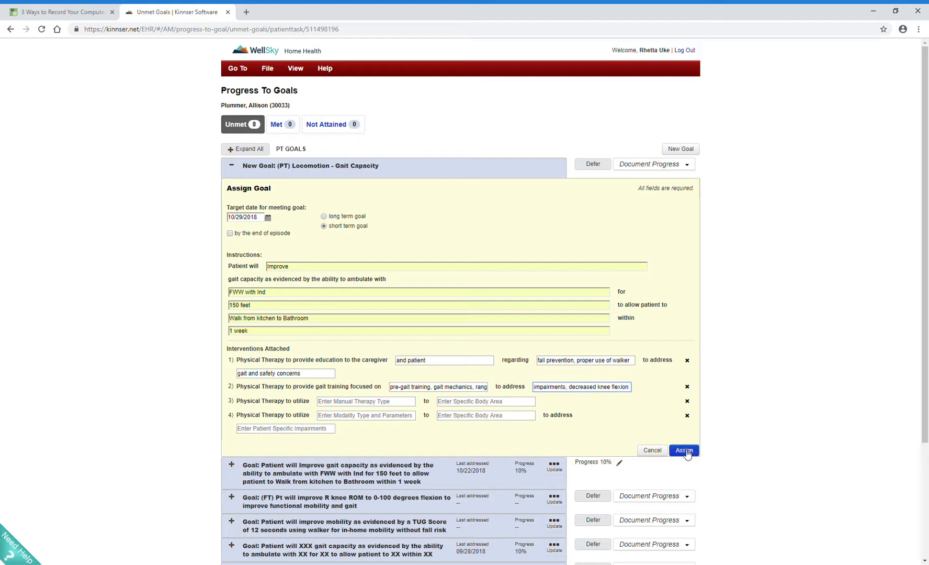
Step: Remove the unused modality and manual therapy interventions and assign the gait goal to the patient
click(686, 415)
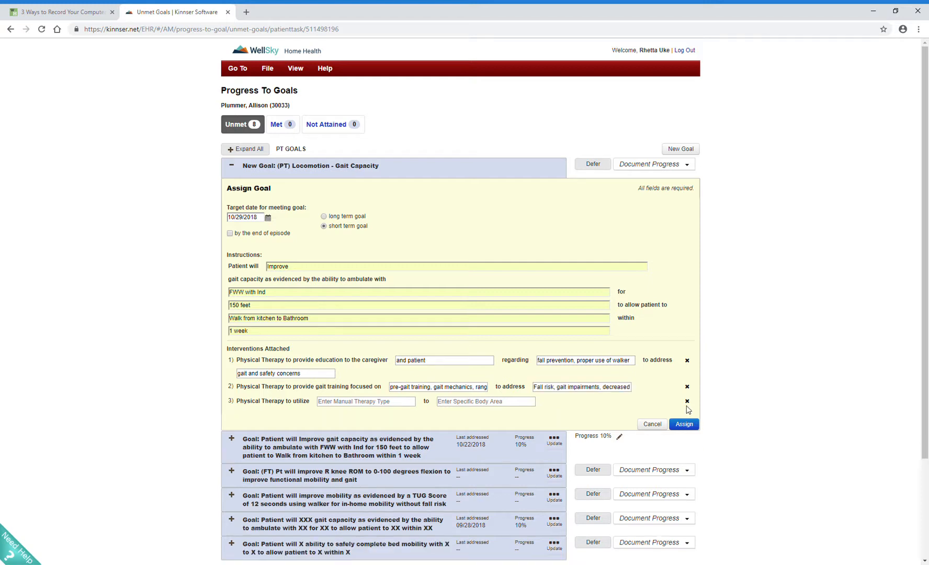
click(686, 400)
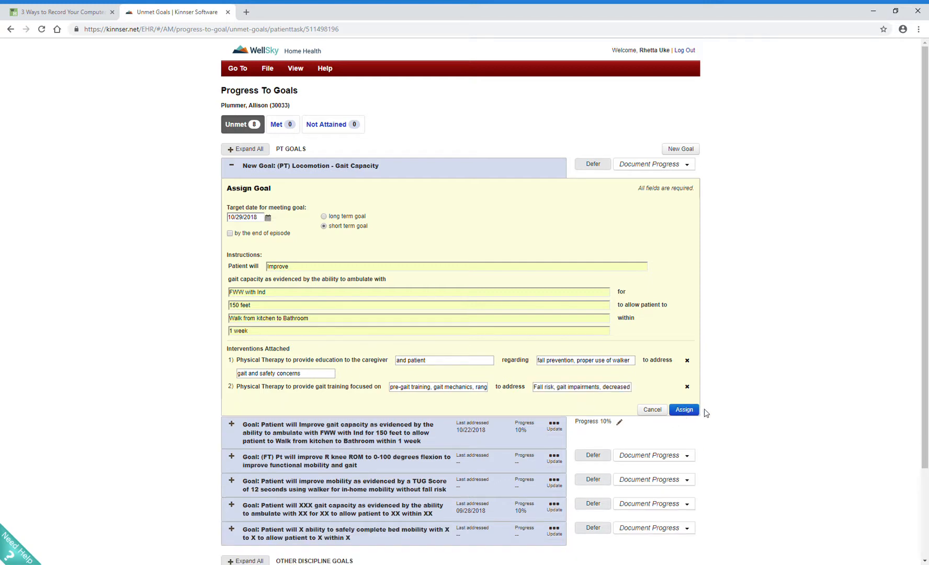
click(685, 410)
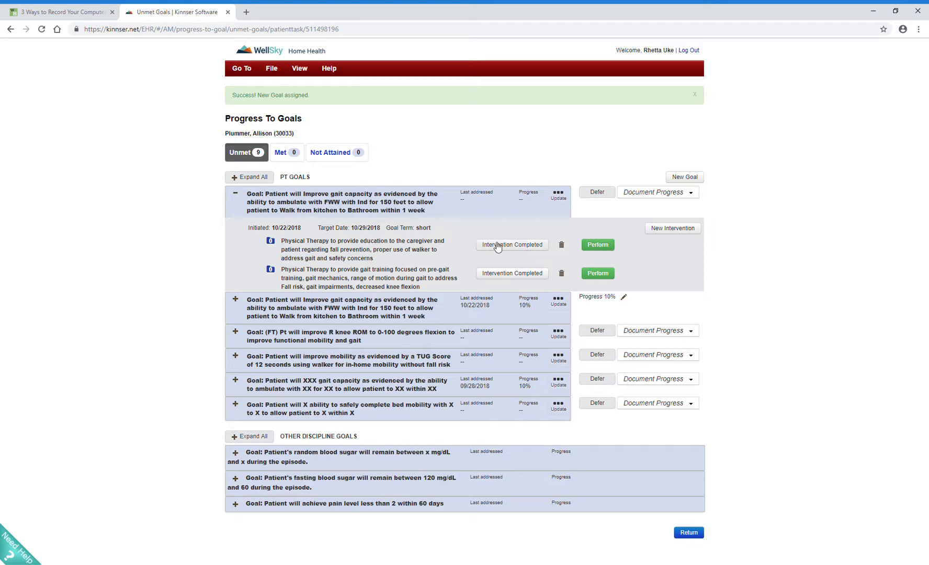
Step: Record the education intervention as performed on Patient and Caregiver with the result Needs Reinforcement
click(598, 246)
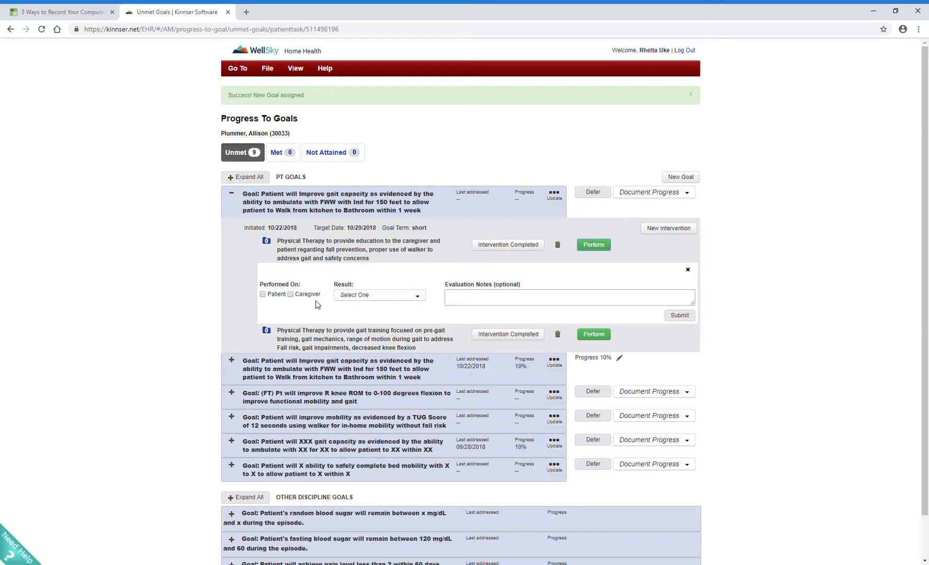
click(263, 295)
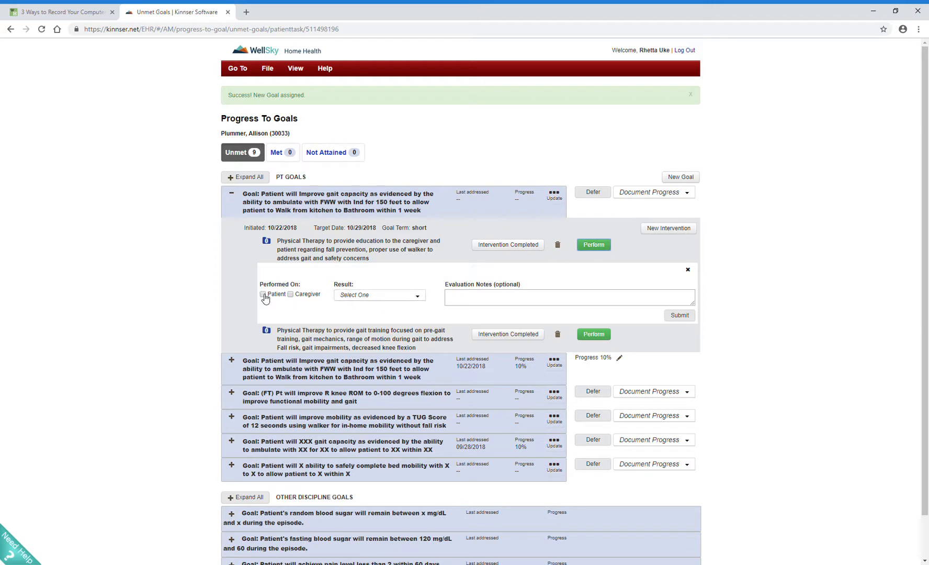
click(291, 295)
click(380, 297)
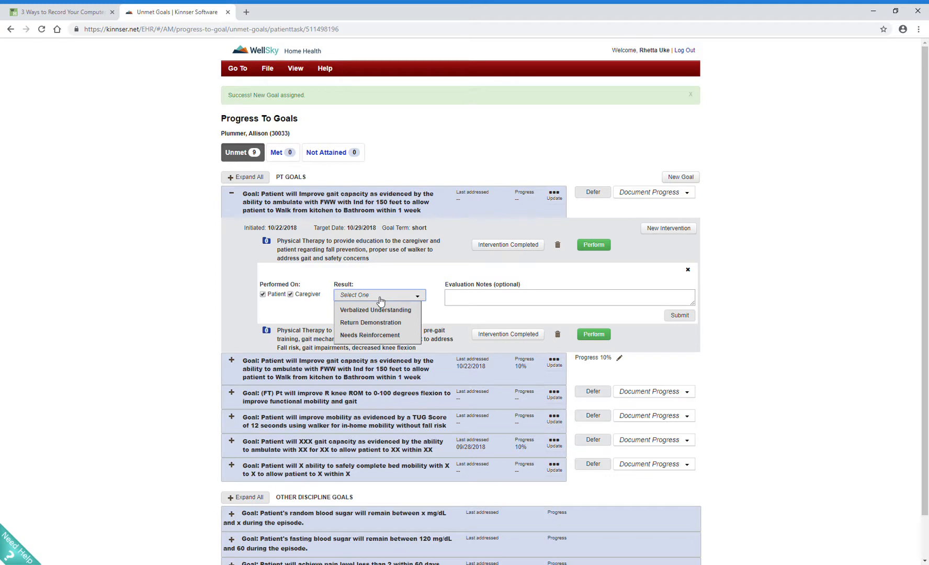
click(382, 335)
click(399, 301)
click(393, 338)
Step: Add the evaluation note "Education provided and ongoing need, pt educated with written materials for fall prevention" and submit the performed intervention
click(506, 301)
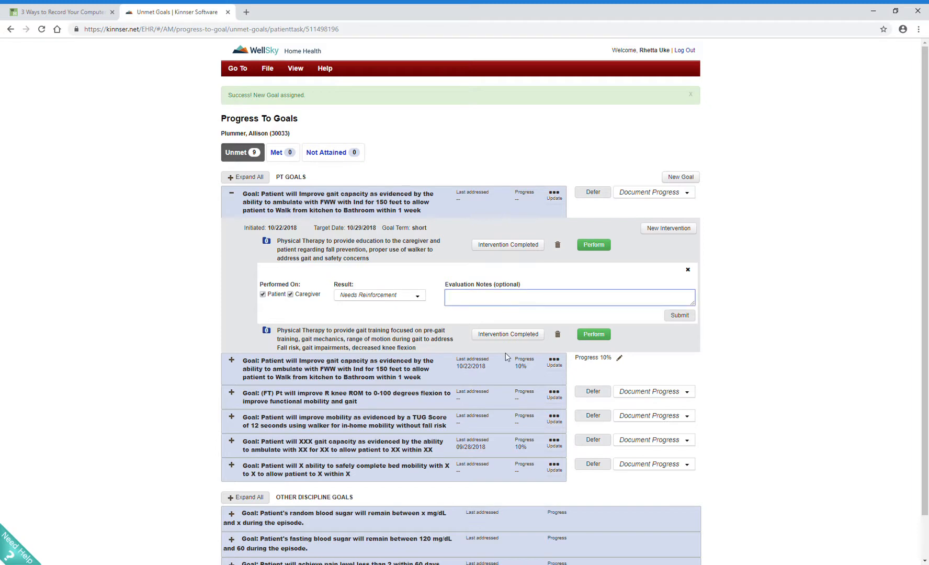
text(Education provided ard ongoing needs, pt pt educated with )
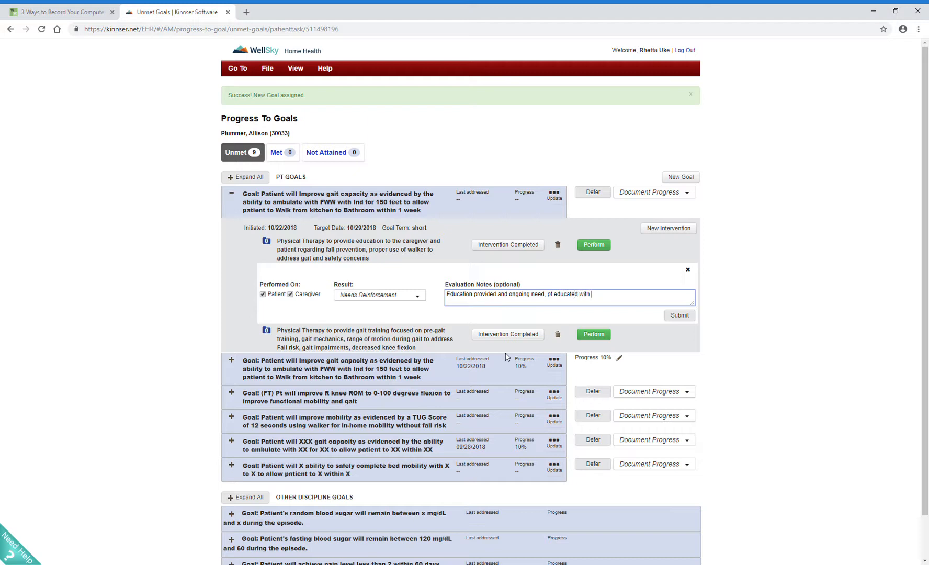
text(written materials for fall prevention)
click(679, 315)
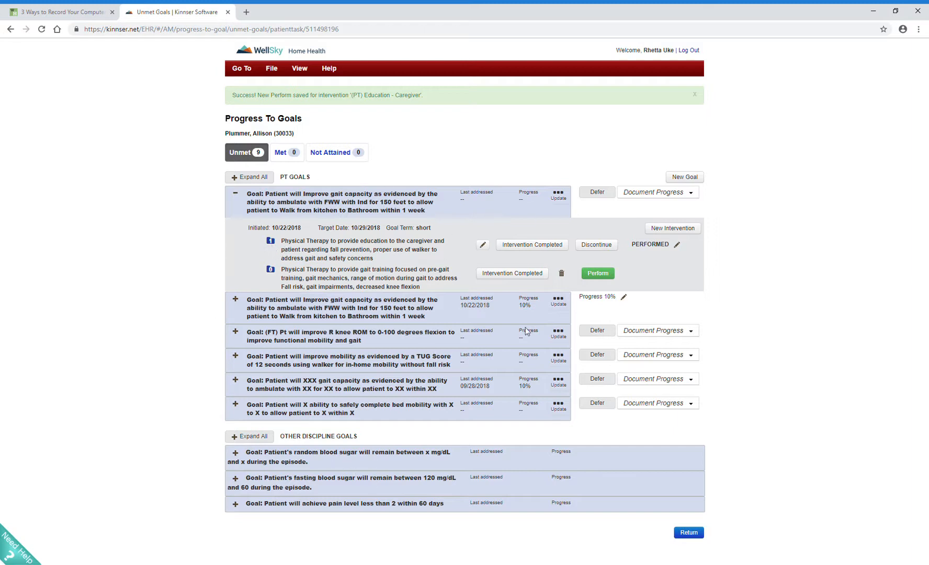
Step: Return to the PT Evaluation and review the treatment goals and plan, including the newly added gait goal and its interventions
click(696, 537)
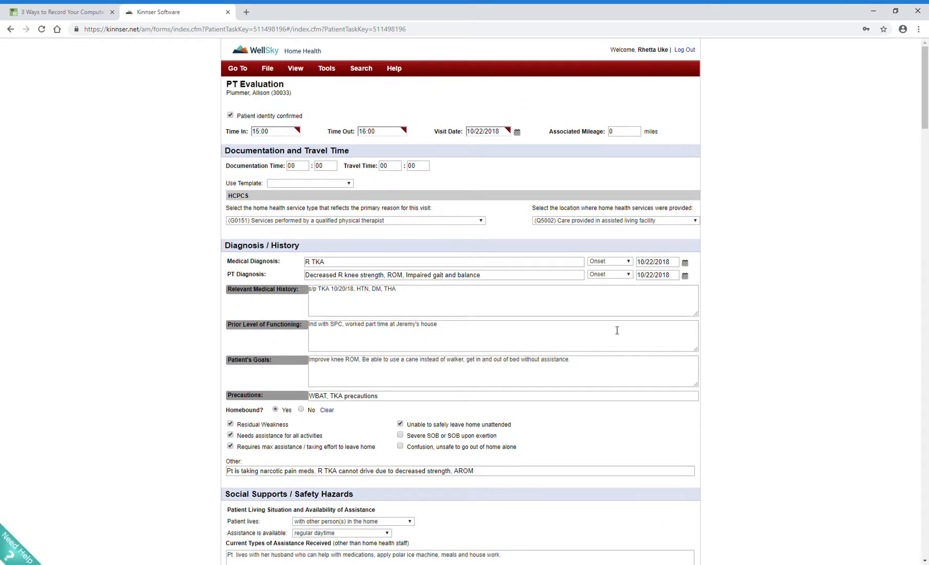
scroll(529, 307, down, 6)
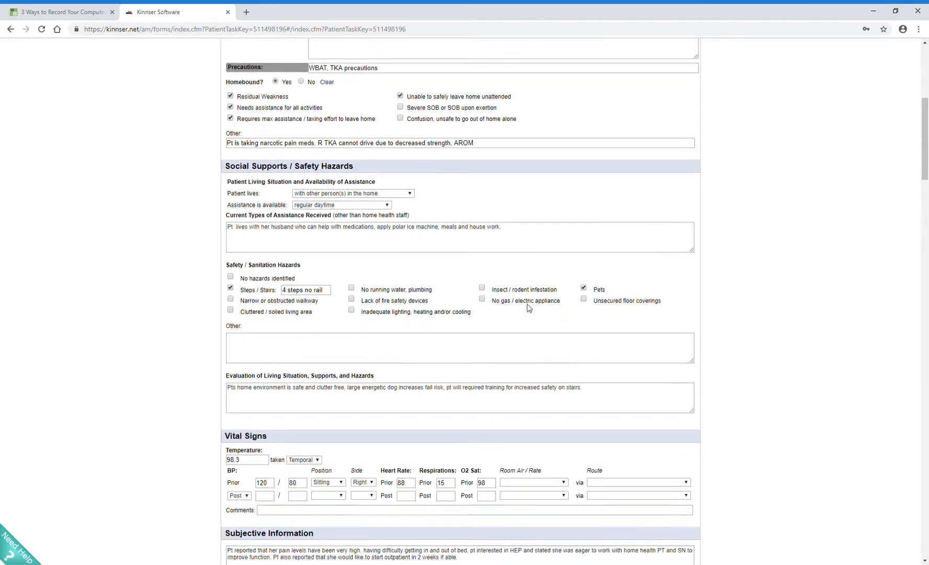
scroll(528, 307, down, 13)
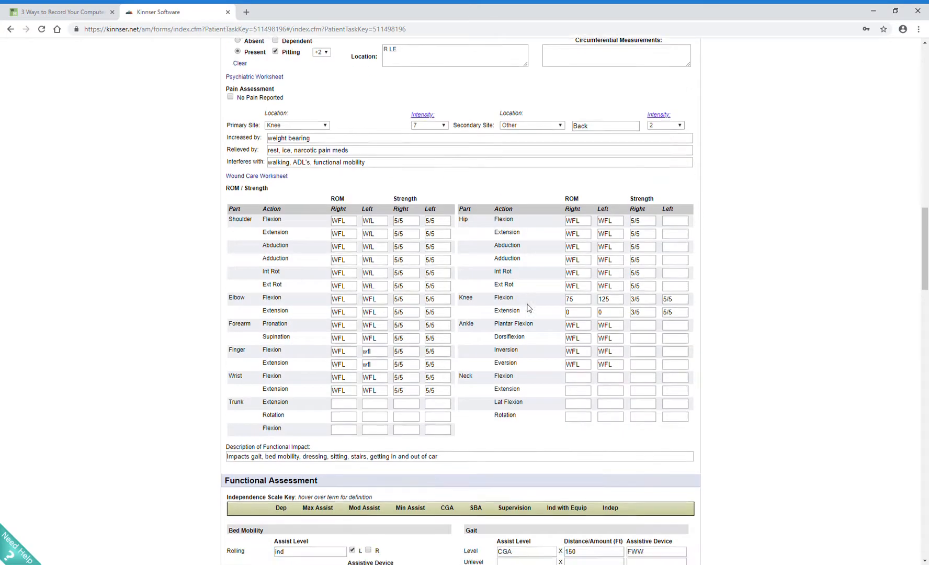
scroll(528, 307, down, 15)
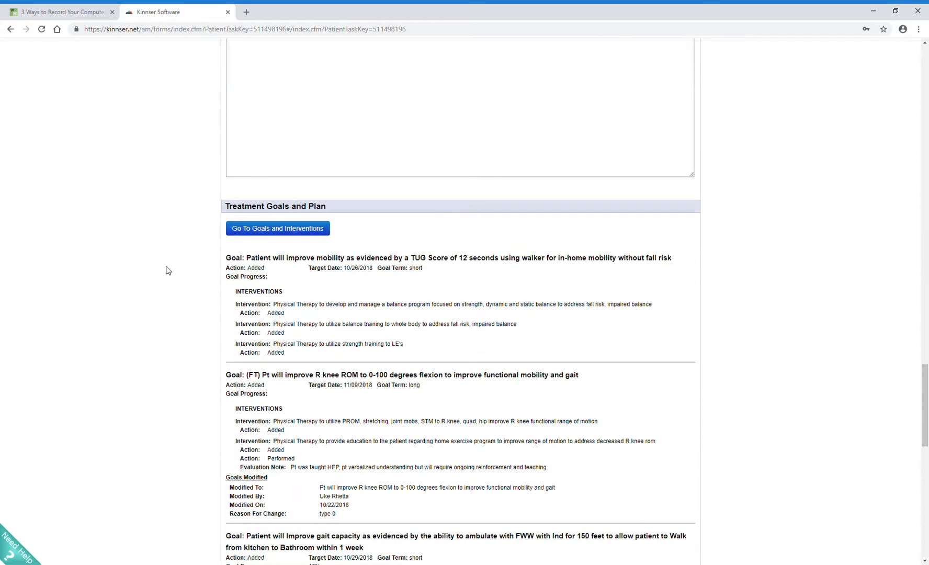
scroll(282, 327, down, 3)
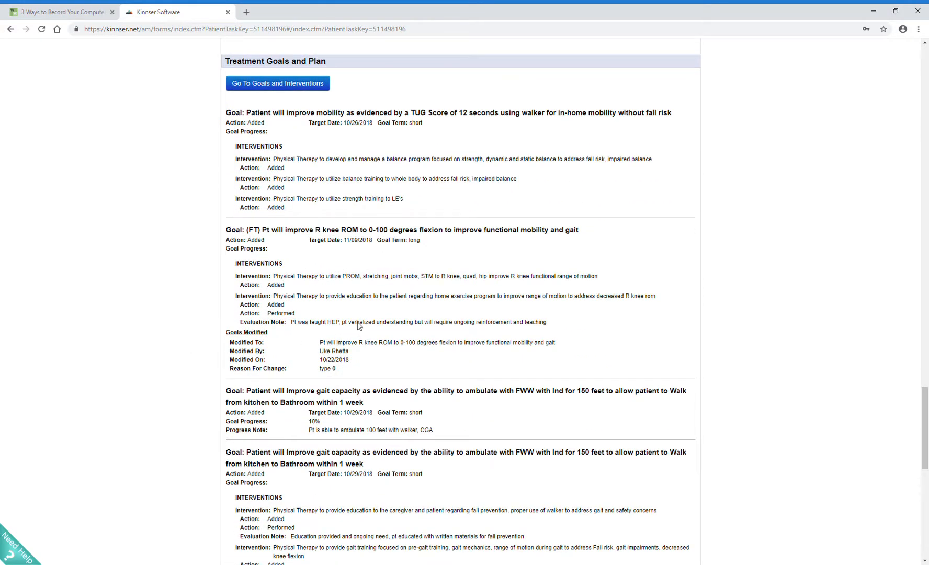
scroll(361, 323, down, 5)
click(315, 362)
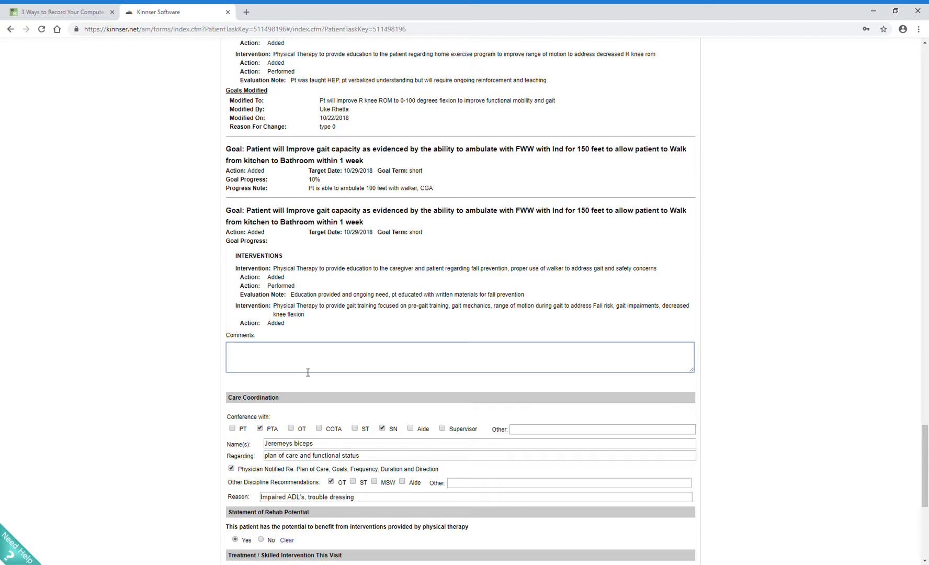
Step: Review the care coordination, rehab potential, skilled intervention, and frequency and duration entries of the evaluation
scroll(302, 370, down, 2)
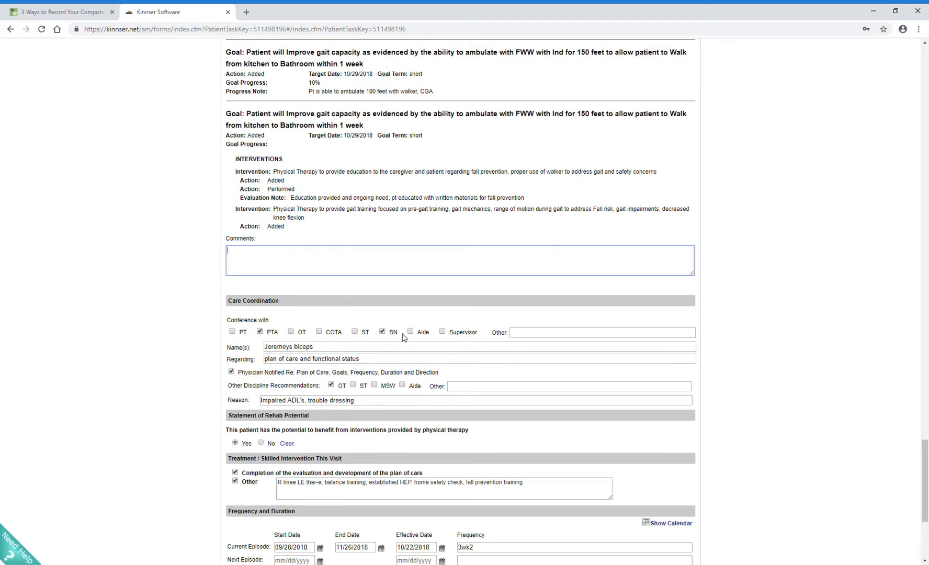
click(382, 331)
scroll(364, 355, down, 1)
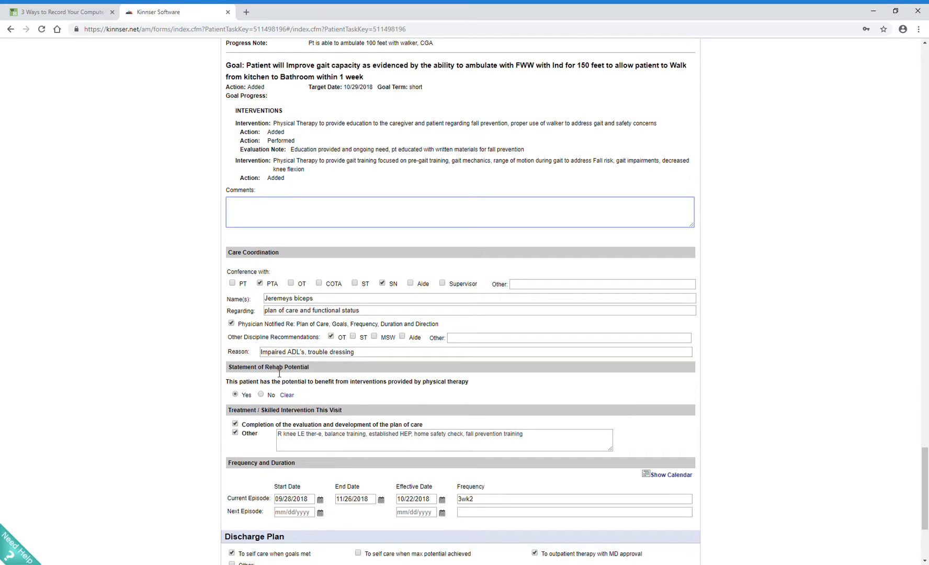
scroll(361, 438, down, 2)
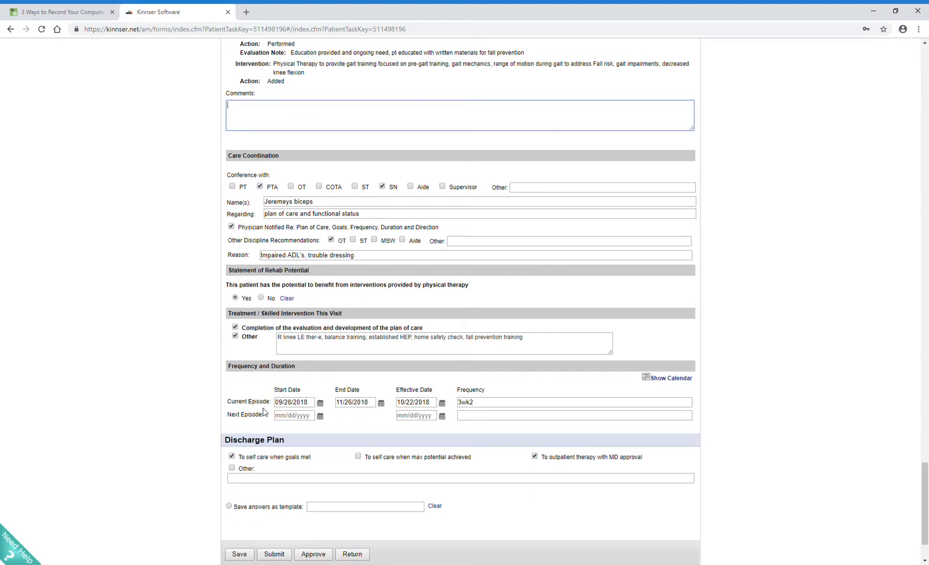
click(485, 406)
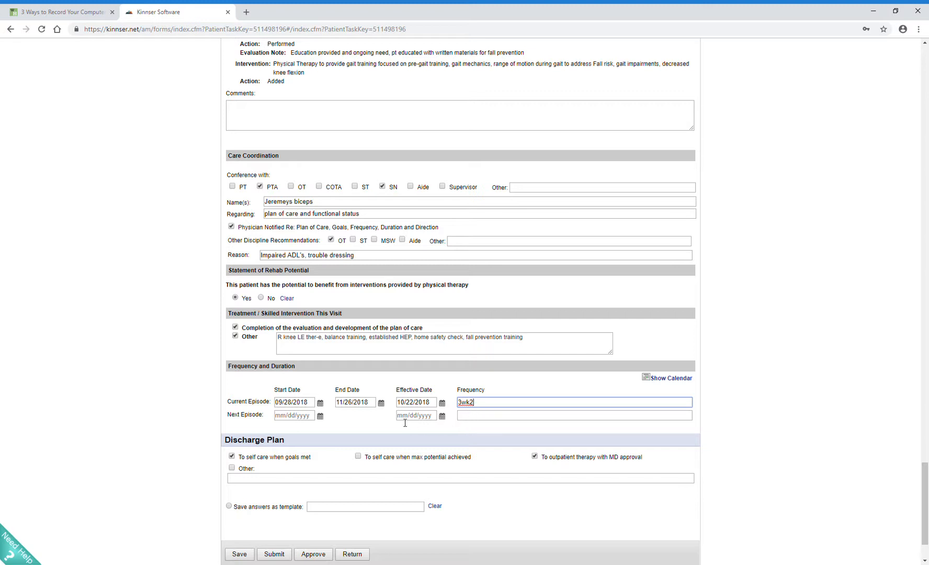
Step: Save the PT Evaluation, continuing past the overlapping visit warning
scroll(403, 424, down, 2)
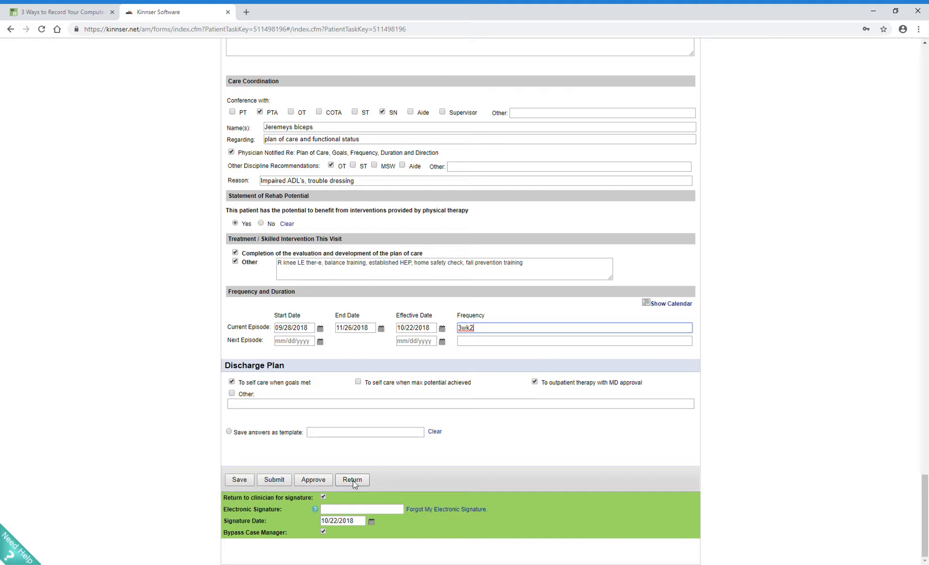
click(236, 481)
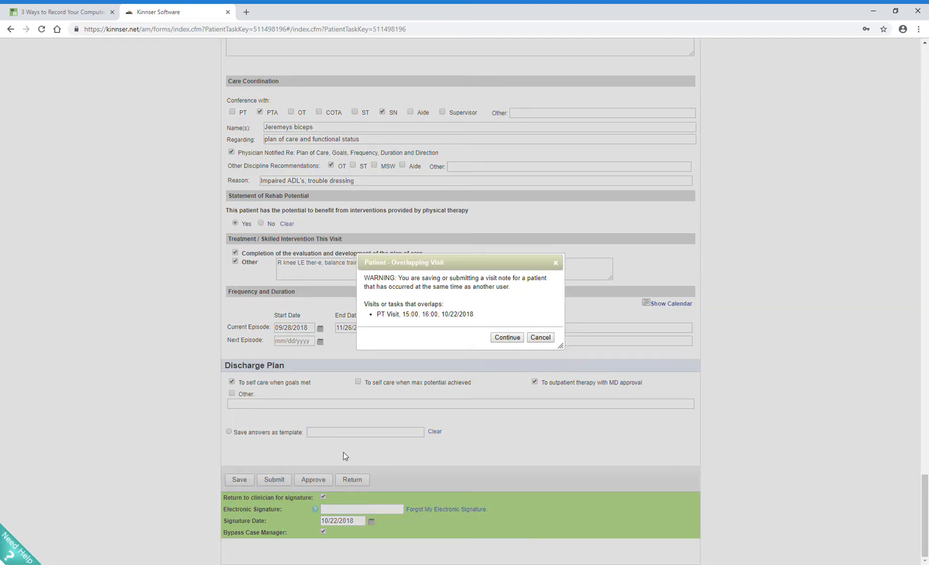
click(506, 338)
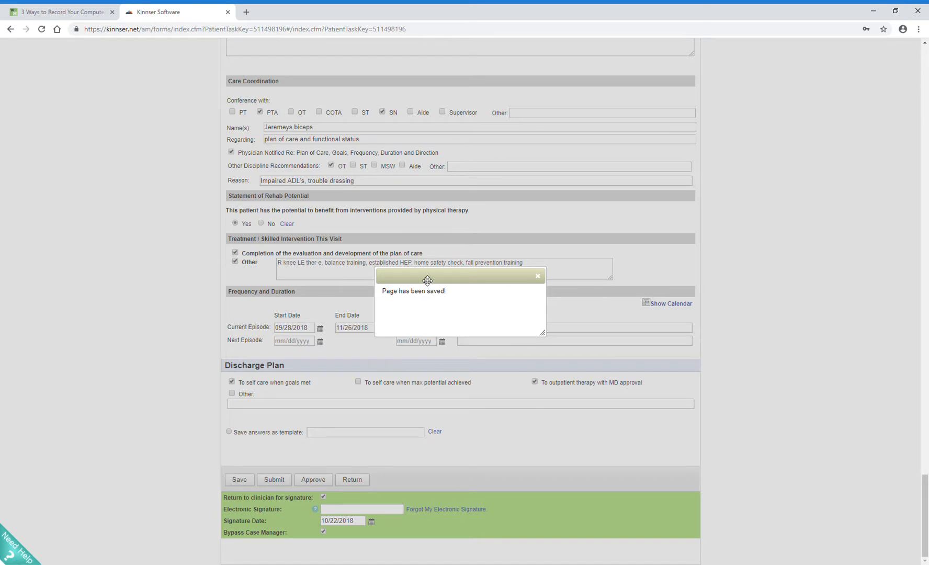